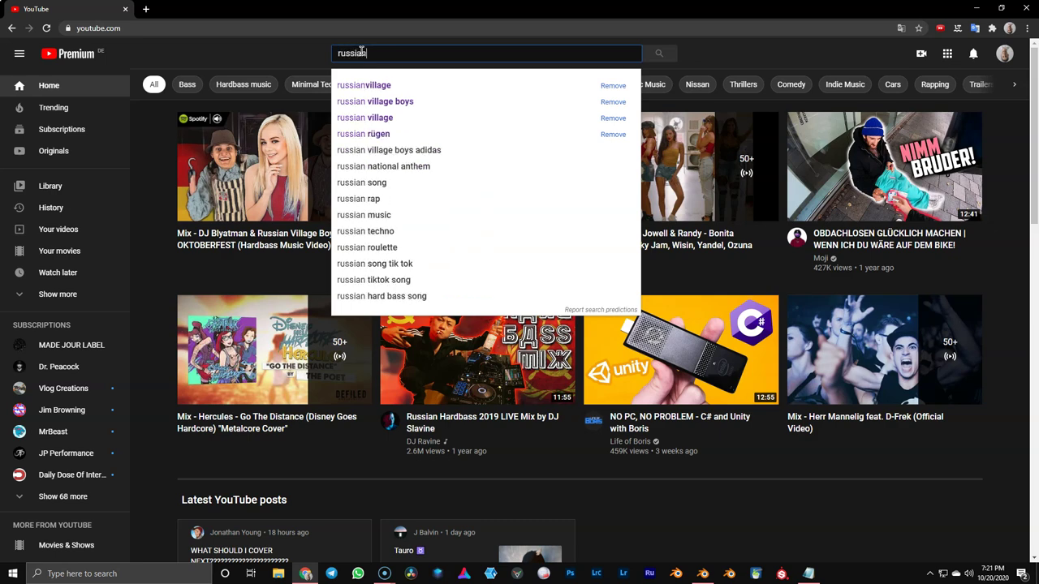
- Search YouTube for "russianvillage" and open the DJ Blyatman & Russian Village Boys OKTOBERFEST music video
key(Down)
key(Return)
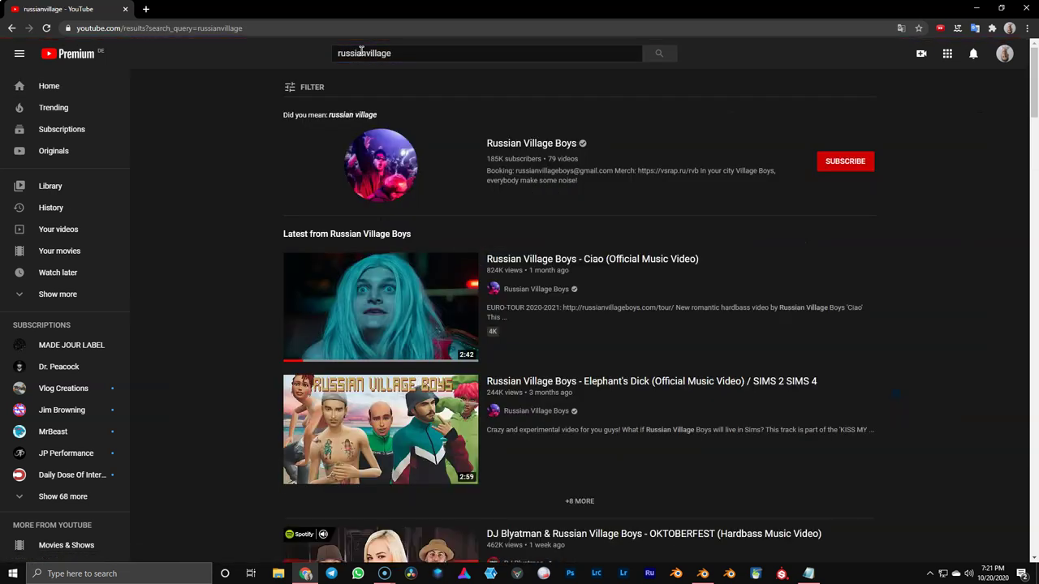
scroll(369, 195, down, 5)
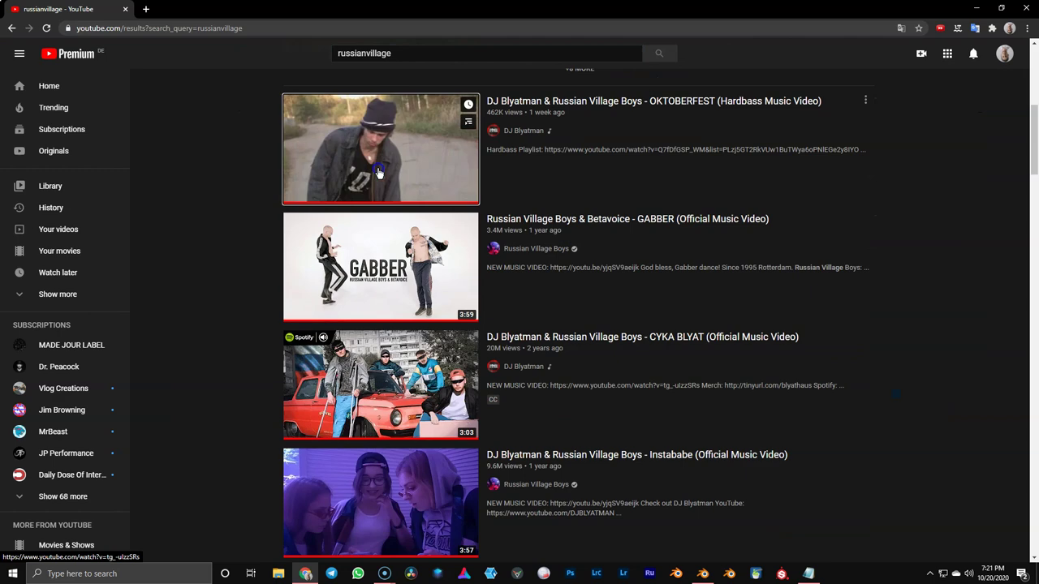
click(378, 173)
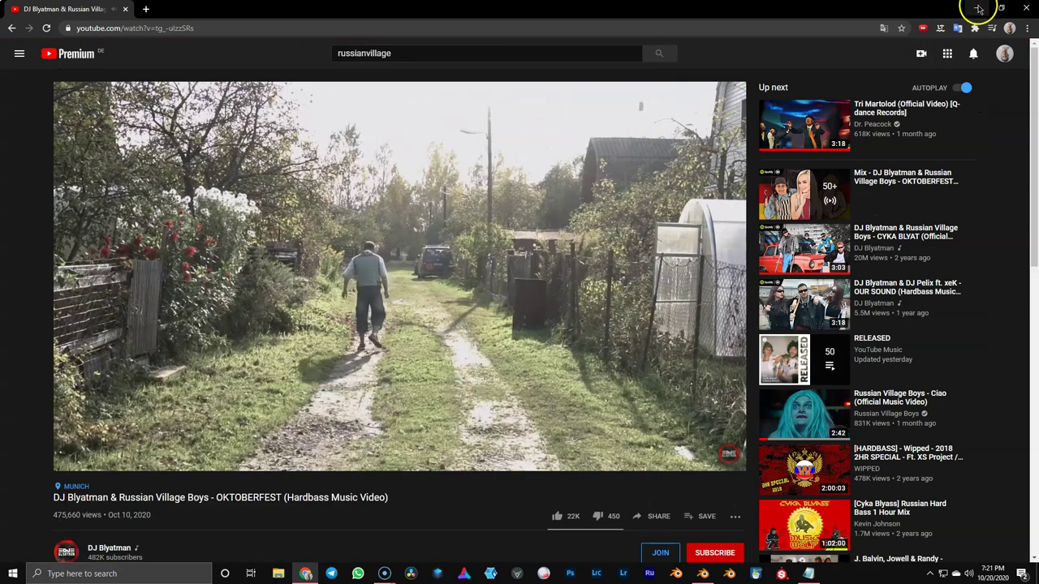
- Minimize the browser to switch to Blender and show the coffee machine in Rendered viewport shading
click(979, 8)
middle_drag(365, 206, 67, 206)
mouse_move(309, 228)
shift+middle_down()
mouse_move(327, 232)
mouse_move(299, 229)
shift+middle_up()
key(z)
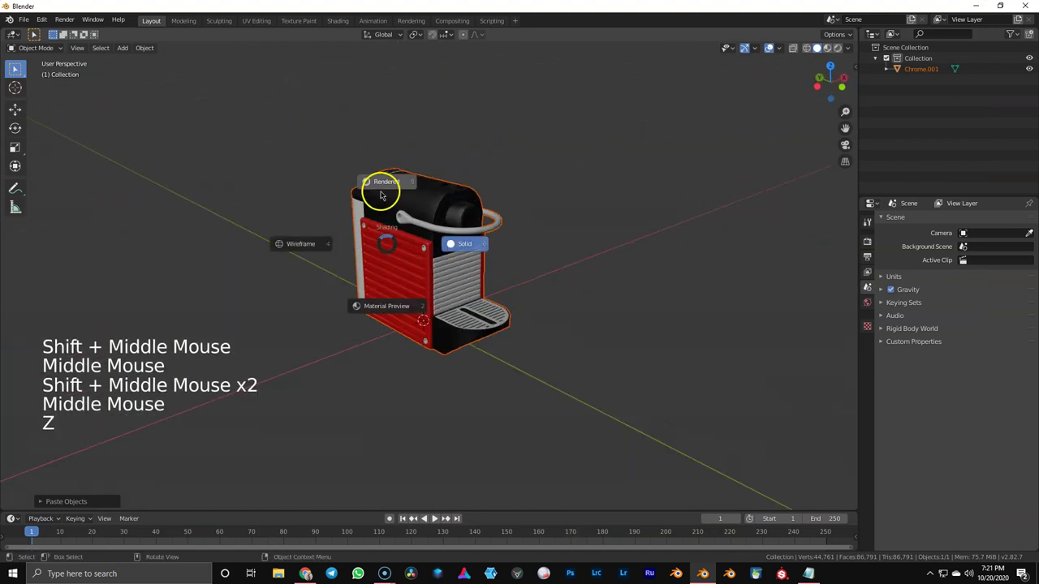
click(381, 188)
- Switch the render engine to Cycles with GPU Compute as the device and set the render tiles to 512 by 512
mouse_move(496, 227)
middle_down()
mouse_move(384, 228)
mouse_move(477, 227)
middle_up()
click(867, 241)
click(986, 222)
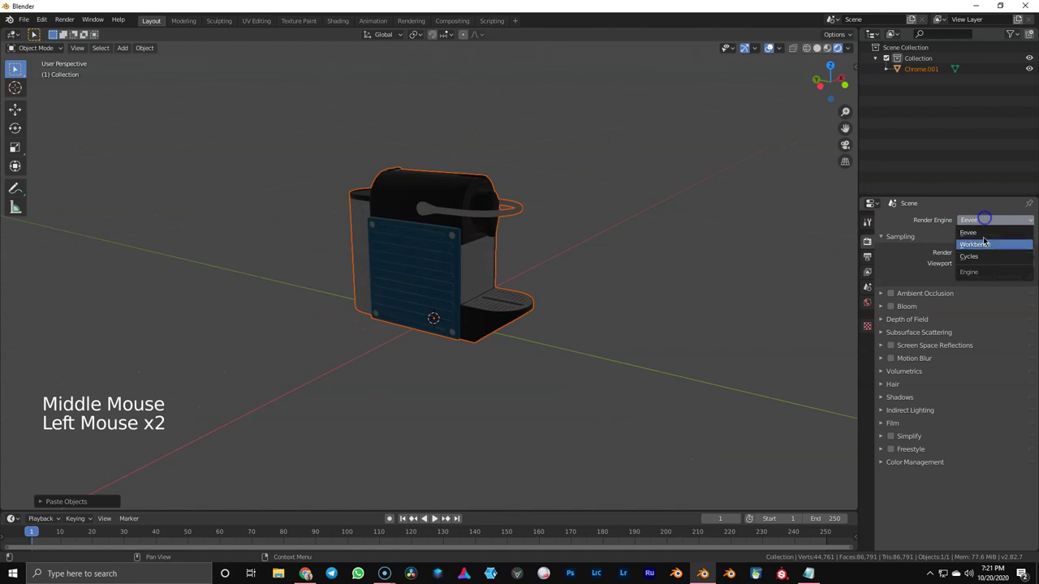
click(980, 260)
click(981, 247)
click(976, 271)
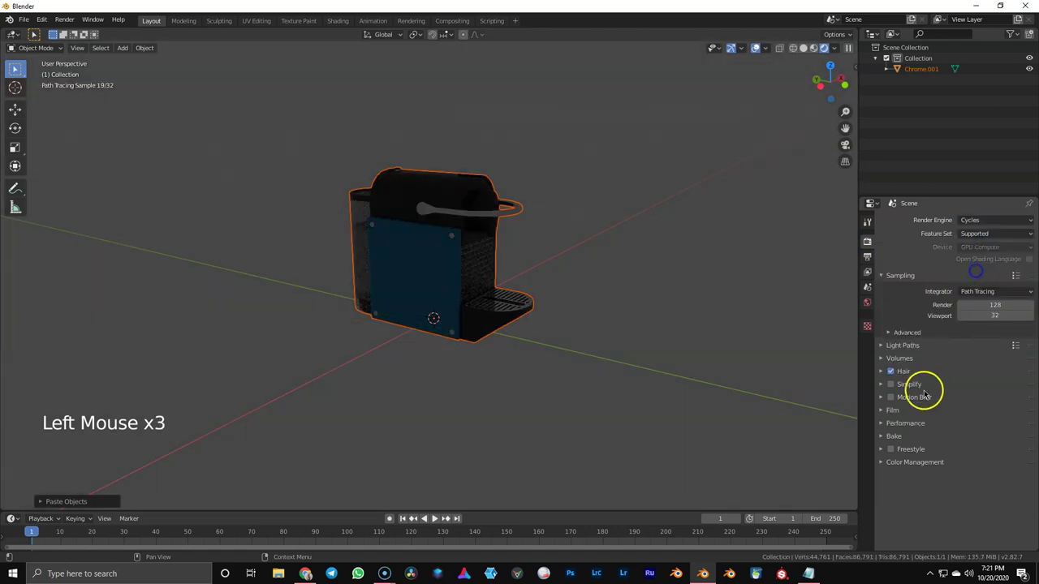
click(906, 423)
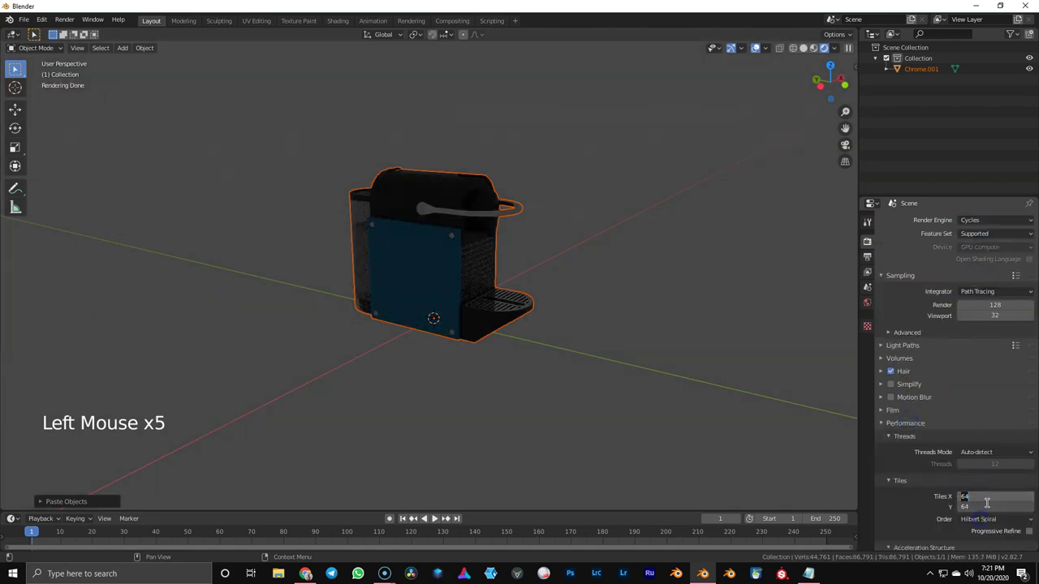
click(837, 495)
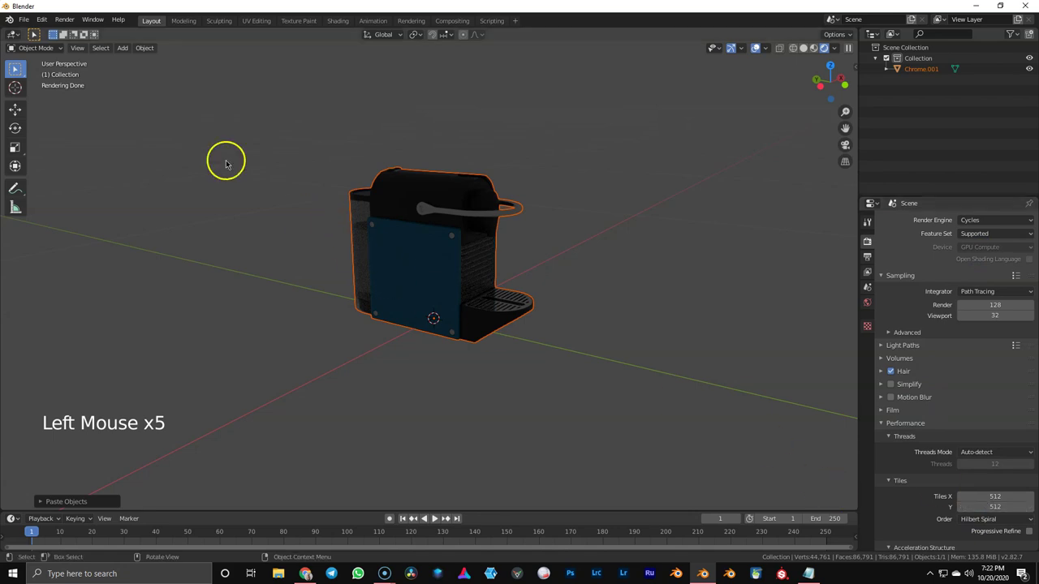
- Set the Cycles render device to OptiX in the system preferences and close the preferences window
click(42, 20)
click(70, 174)
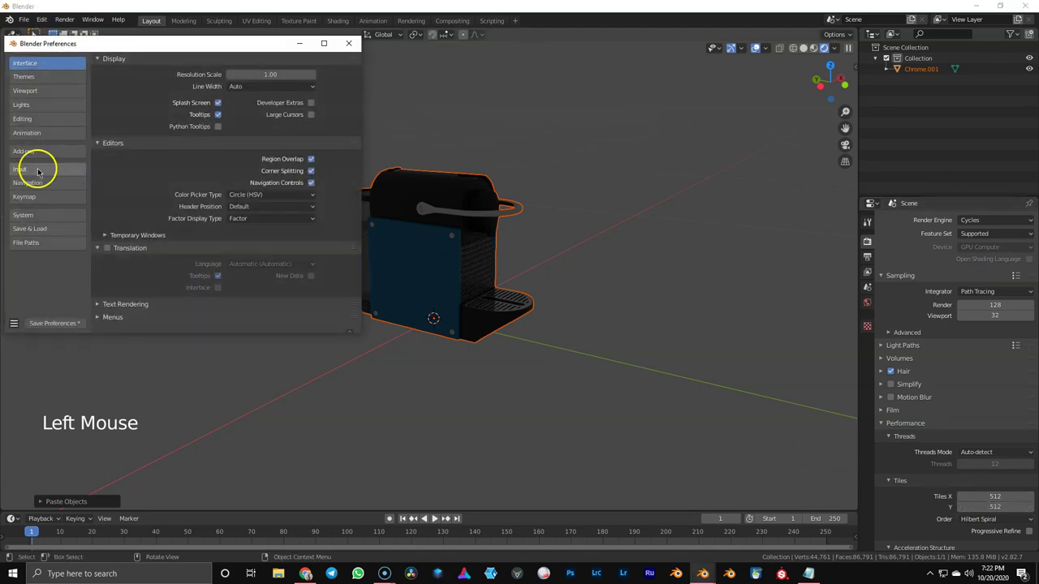
click(37, 216)
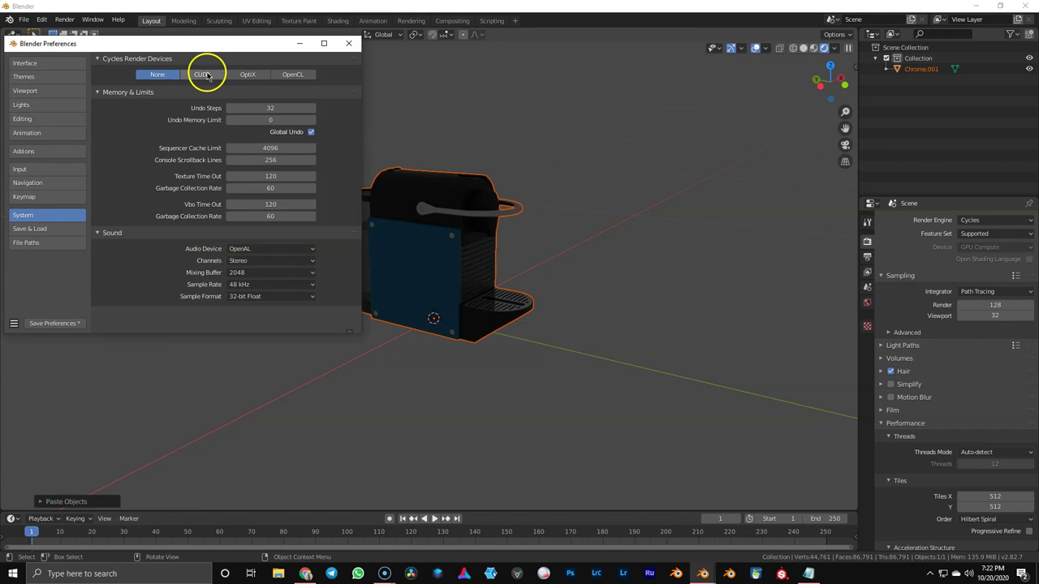
click(251, 73)
click(349, 46)
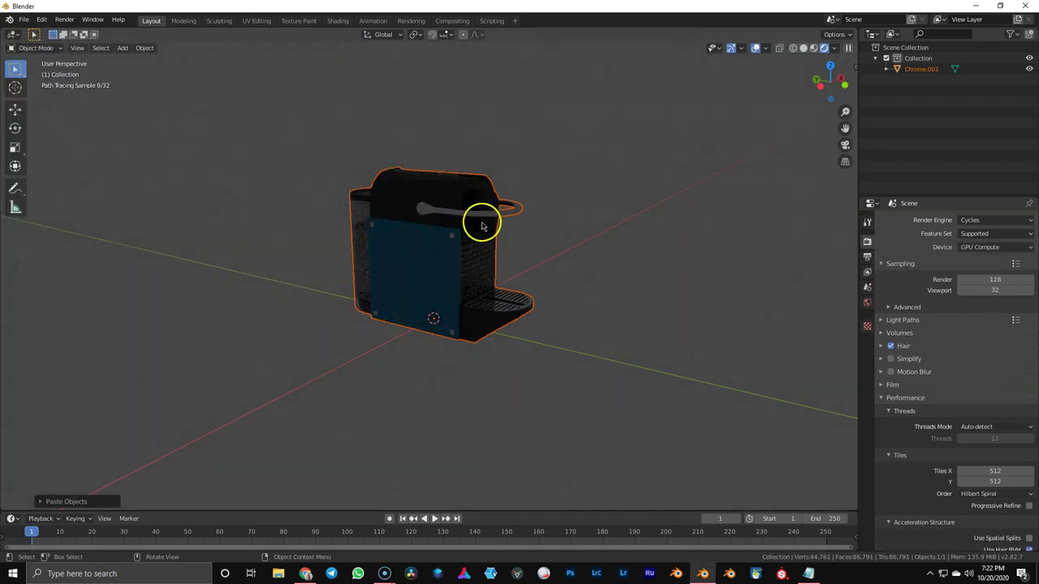
- Add a mesh circle at the base of the coffee machine
scroll(481, 222, up, 2)
middle_drag(480, 222, 430, 213)
key(shift+a)
mouse_move(483, 212)
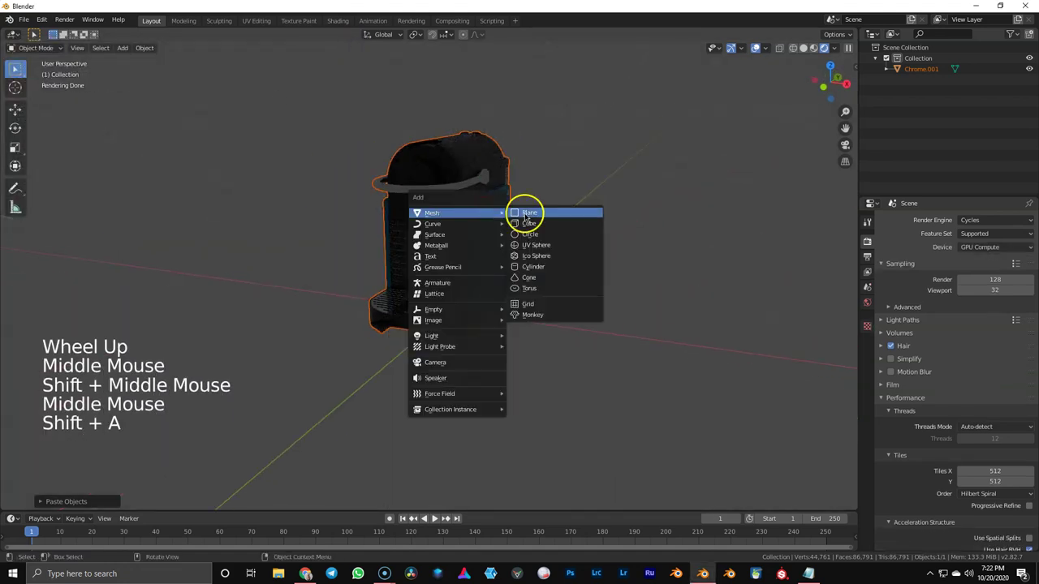
click(536, 241)
- Fill the circle with a face in Edit Mode to make a solid floor disc
scroll(536, 241, up, 2)
middle_drag(537, 241, 547, 292)
scroll(547, 292, down, 8)
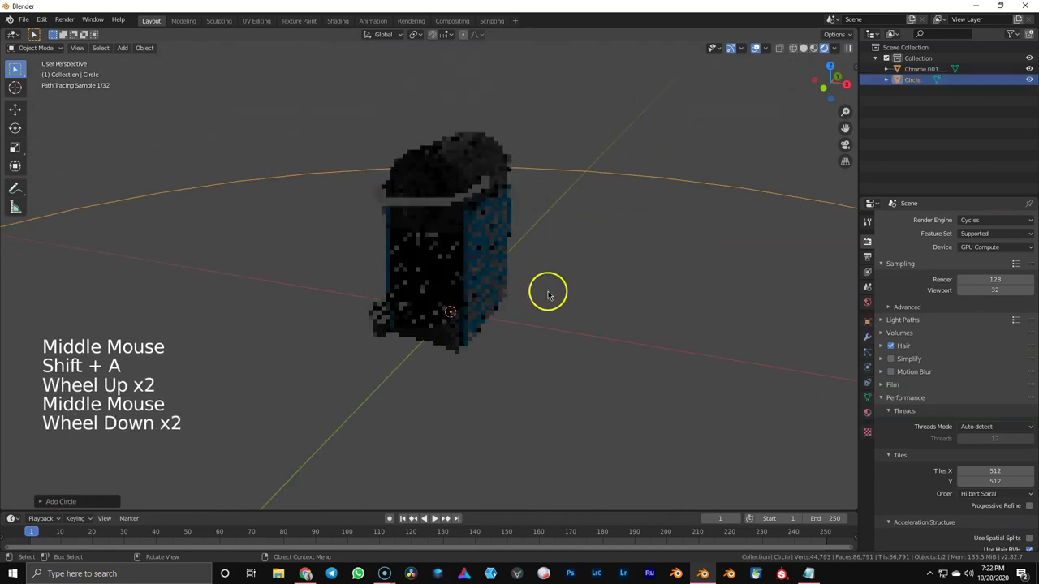
key(Tab)
key(f)
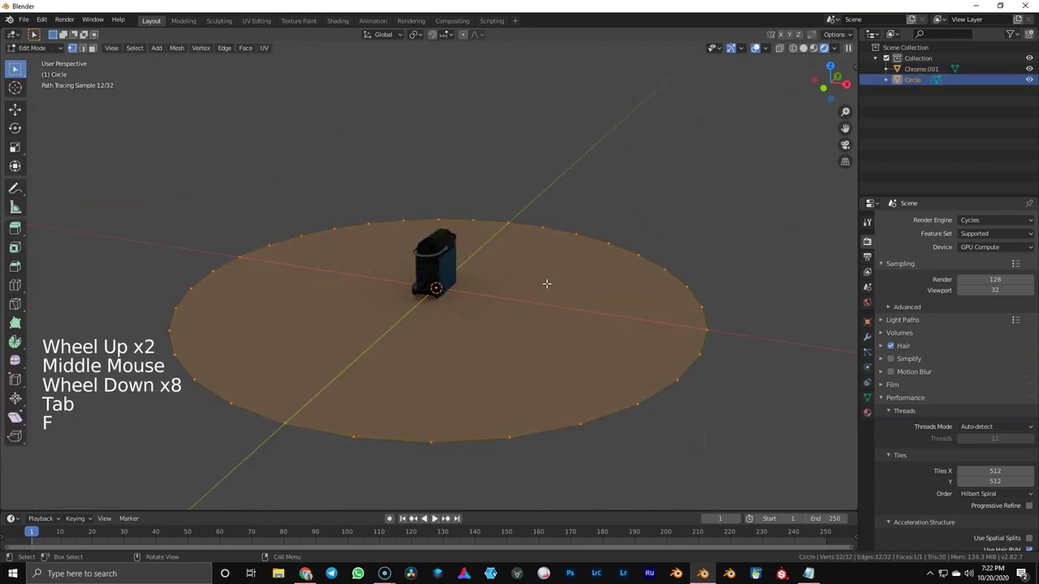
- Split off two extra areas beside the 3D viewport and make them a Shader Editor and a UV Editor
key(KP_7)
scroll(547, 283, down, 2)
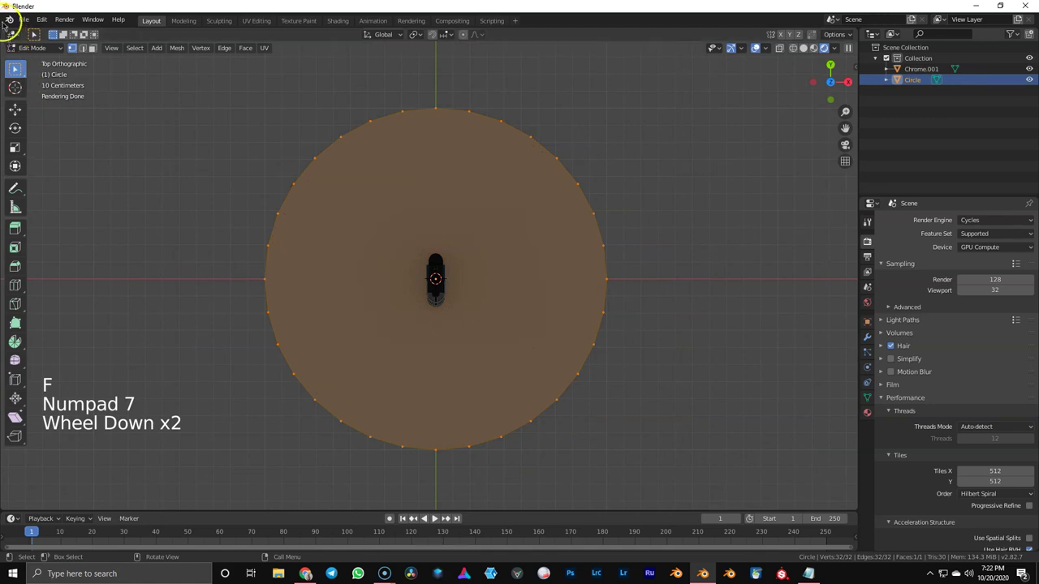
drag(7, 32, 357, 268)
click(11, 34)
click(34, 111)
click(11, 275)
click(52, 339)
- Create a new material for the circle and name it Floor
click(867, 412)
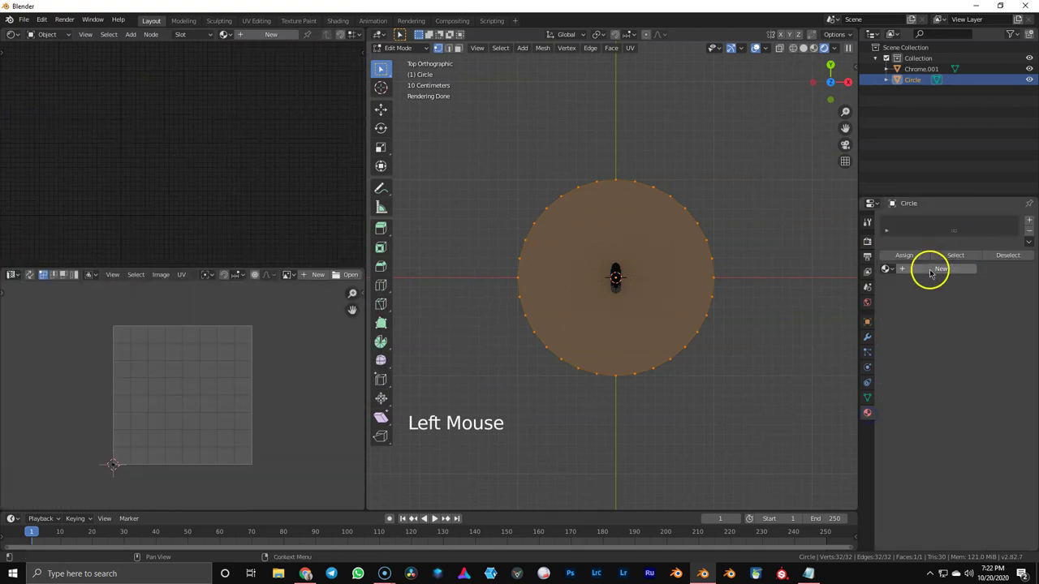
click(928, 271)
shift+middle_drag(204, 199, 263, 179)
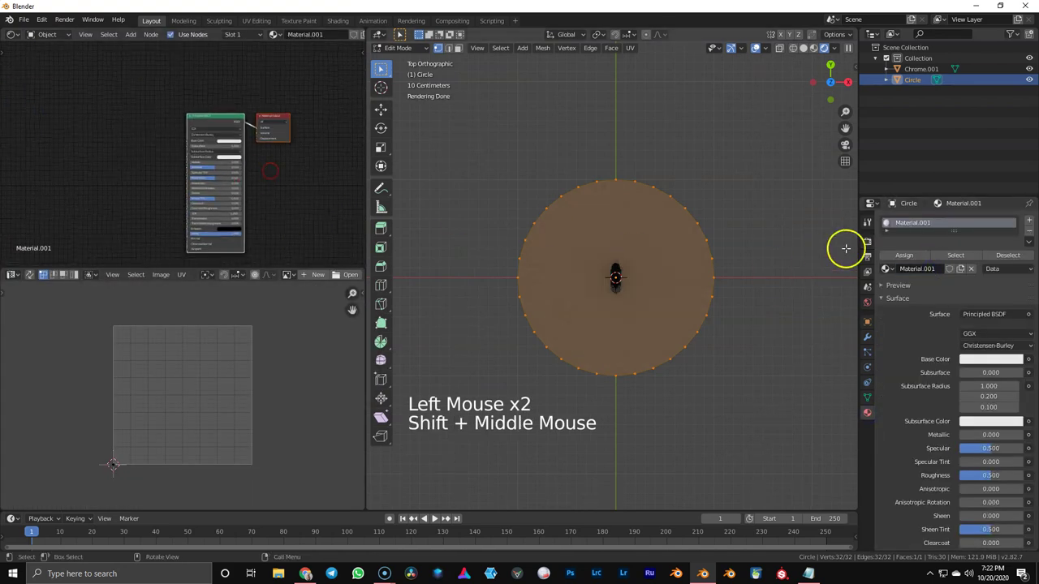
triple_click(906, 226)
text(Floor)
key(Return)
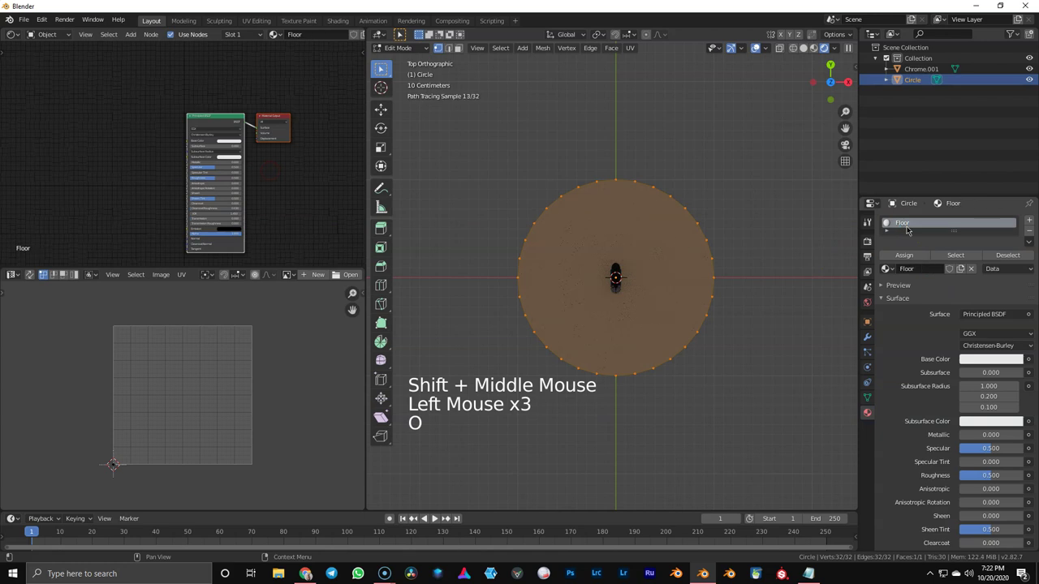
- Replace the Floor material's Principled BSDF with a Mix Shader connected to the Material Output's Surface
key(shift+a)
click(225, 127)
key(x)
key(shift+a)
click(224, 124)
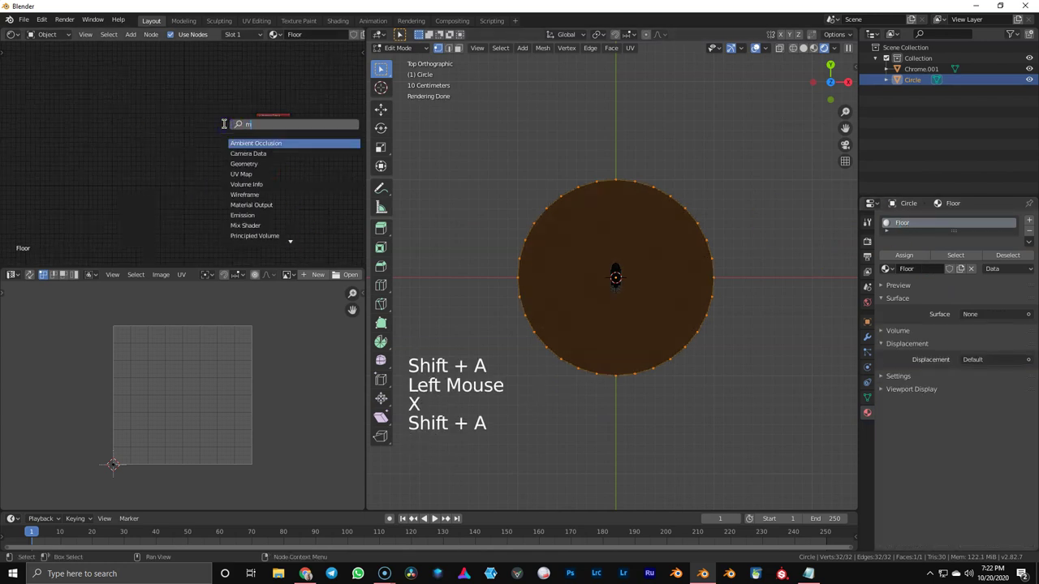
text(mix)
click(248, 143)
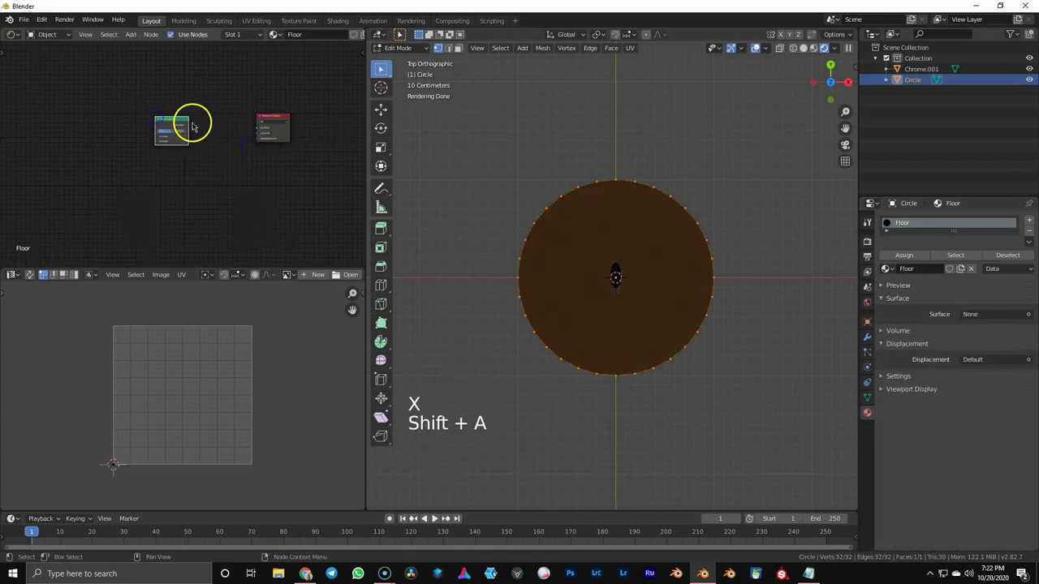
drag(255, 132, 257, 130)
- Add a Transparent BSDF node and connect it to the Mix Shader's second shader input
key(shift+a)
click(158, 126)
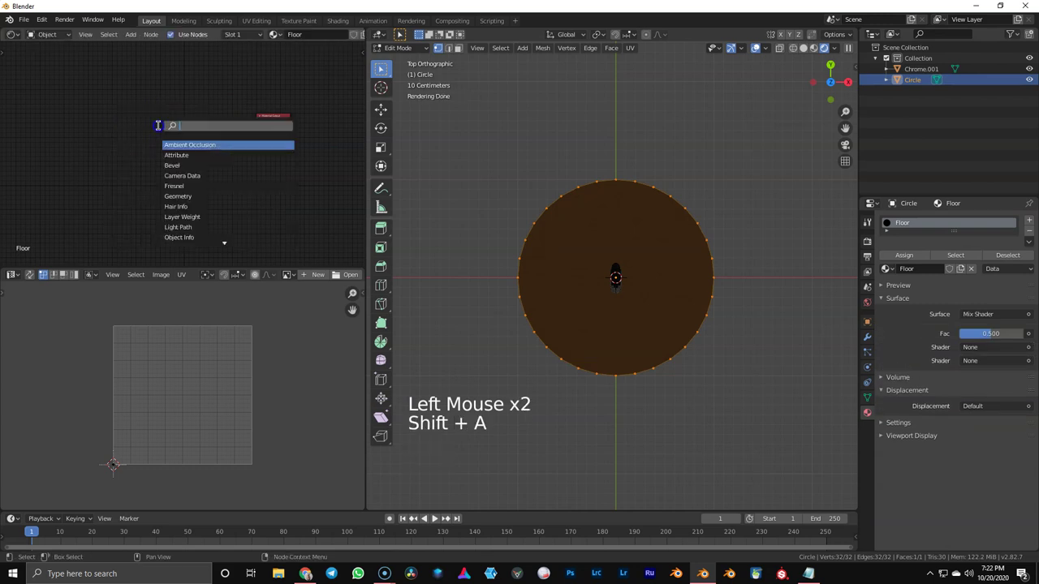
click(200, 145)
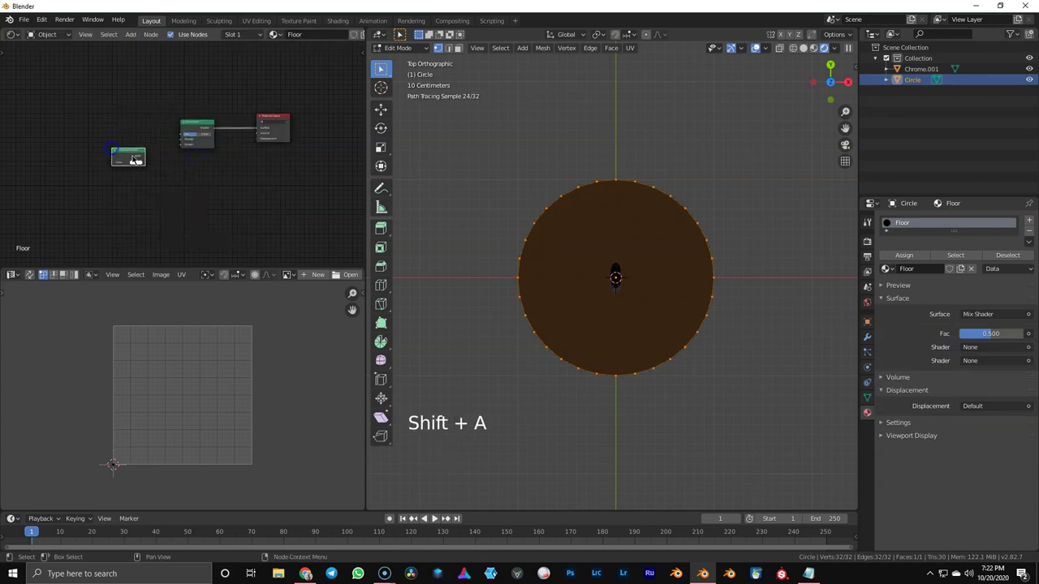
drag(181, 151, 182, 152)
- Add a Diffuse BSDF node and connect it to the Mix Shader's first shader input
key(shift+a)
click(132, 123)
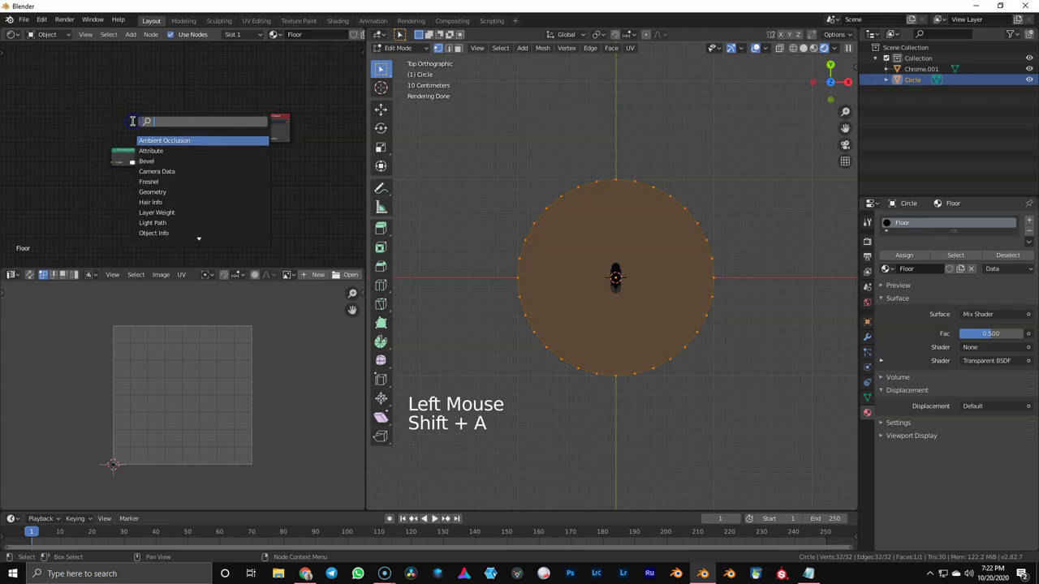
text(di)
key(Return)
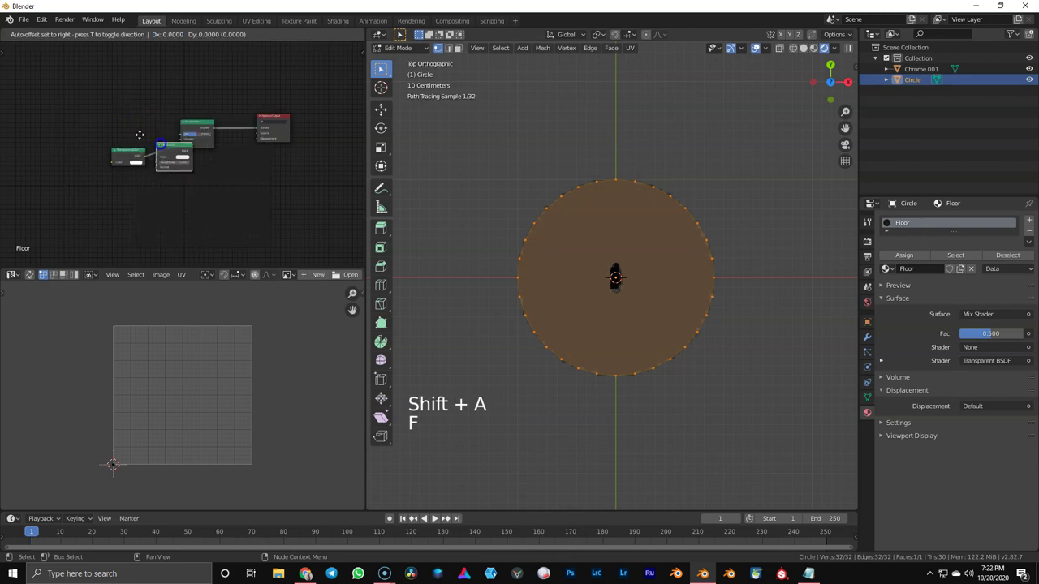
click(110, 116)
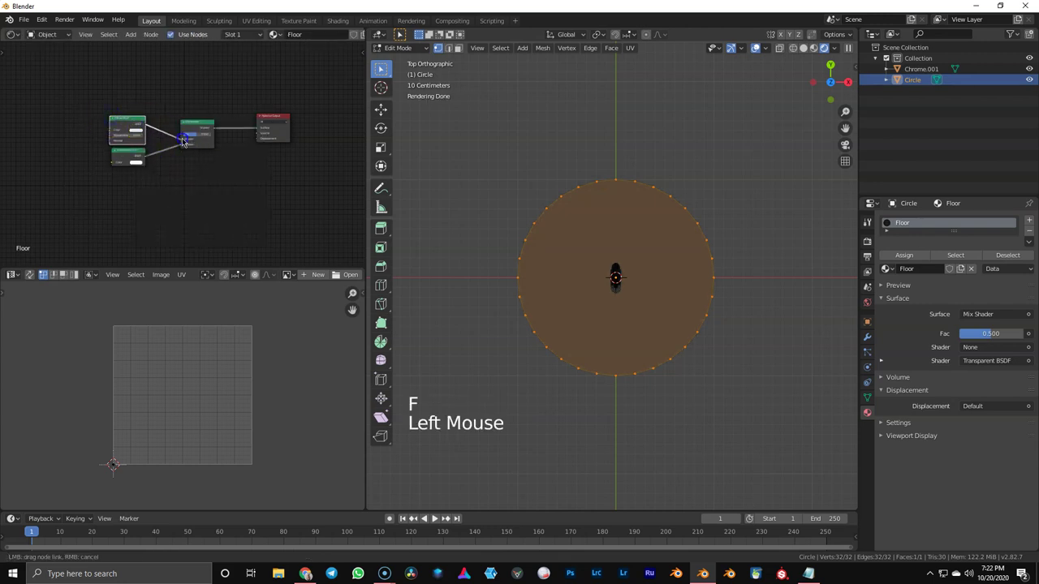
drag(185, 140, 186, 140)
- Add a Gradient Texture node and connect its Color output to the Mix Shader's Fac input
shift+middle_drag(187, 140, 158, 104)
scroll(158, 104, up, 3)
key(shift+a)
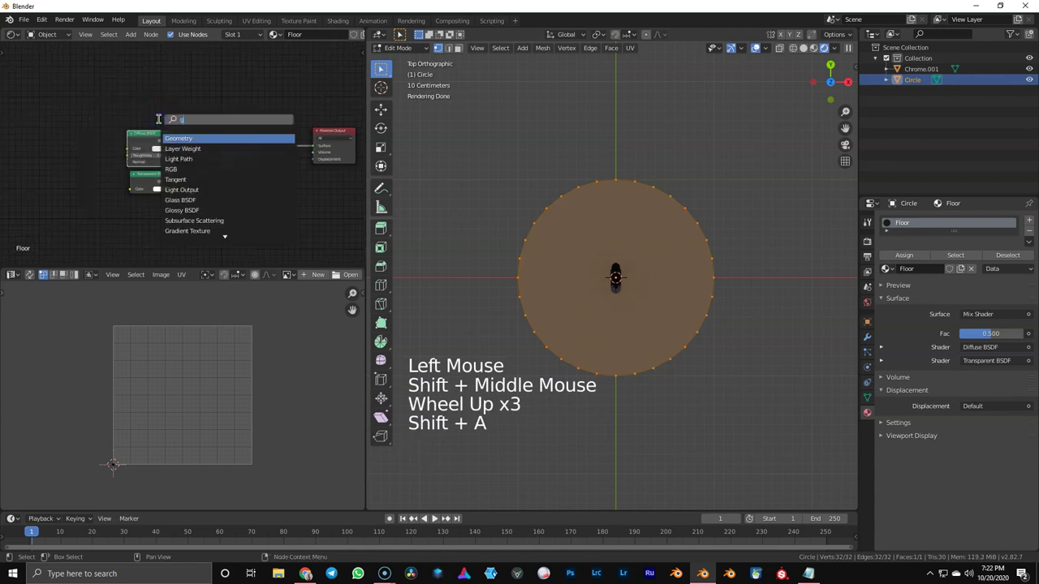
click(192, 138)
click(135, 94)
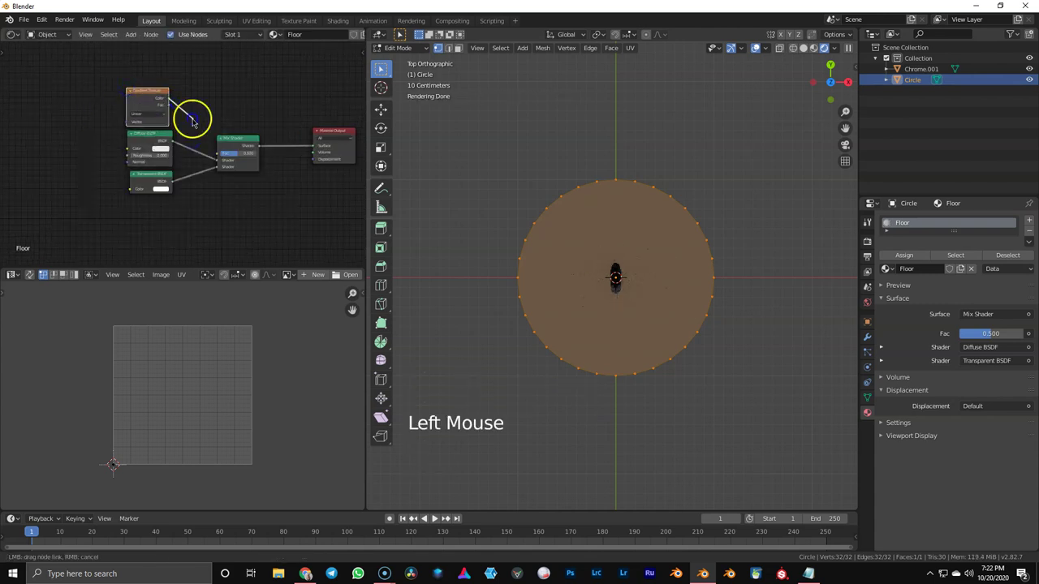
drag(219, 159, 220, 158)
- Set the Gradient Texture's type to Spherical
scroll(139, 99, up, 3)
click(138, 106)
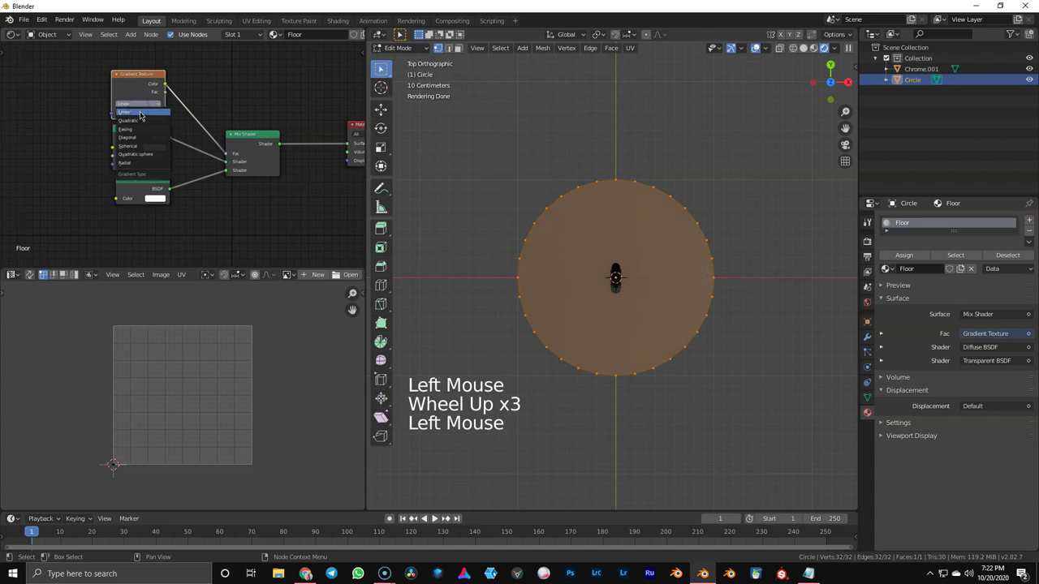
click(141, 150)
- Add a UV Map node using UVMap and connect its UV output to the Gradient Texture's Vector input
shift+middle_drag(87, 108, 178, 108)
key(shift+a)
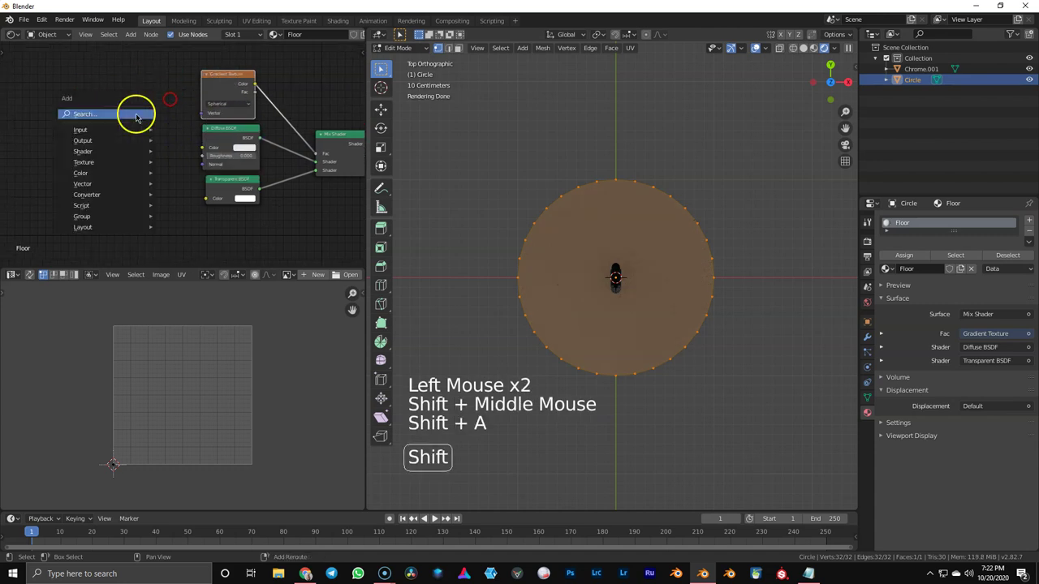
click(134, 113)
click(167, 133)
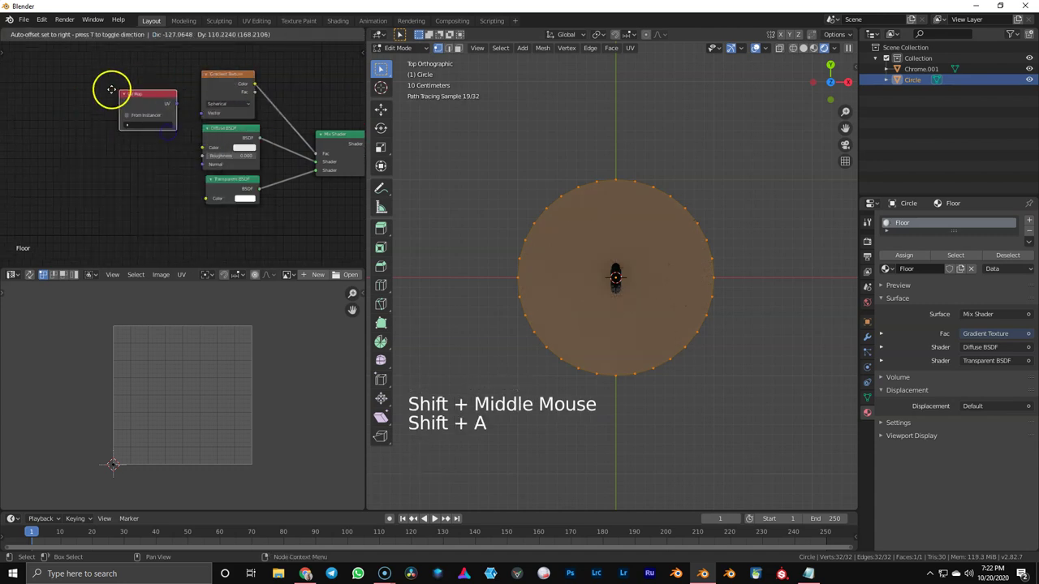
click(156, 98)
click(127, 121)
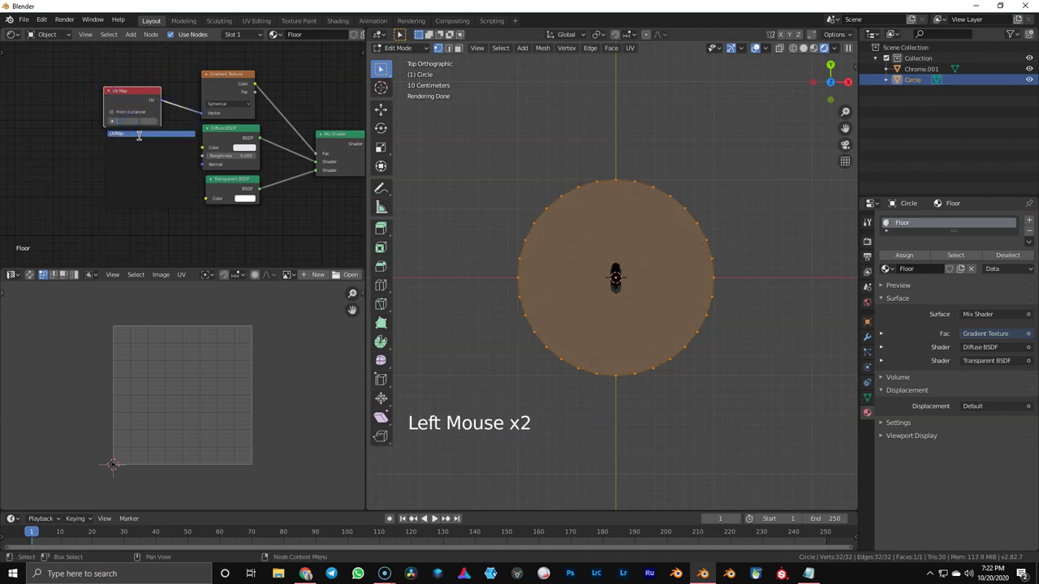
click(139, 135)
drag(138, 104, 150, 94)
- Change the Diffuse BSDF colour to a fully saturated red and view the floor circle from the top
scroll(592, 269, up, 2)
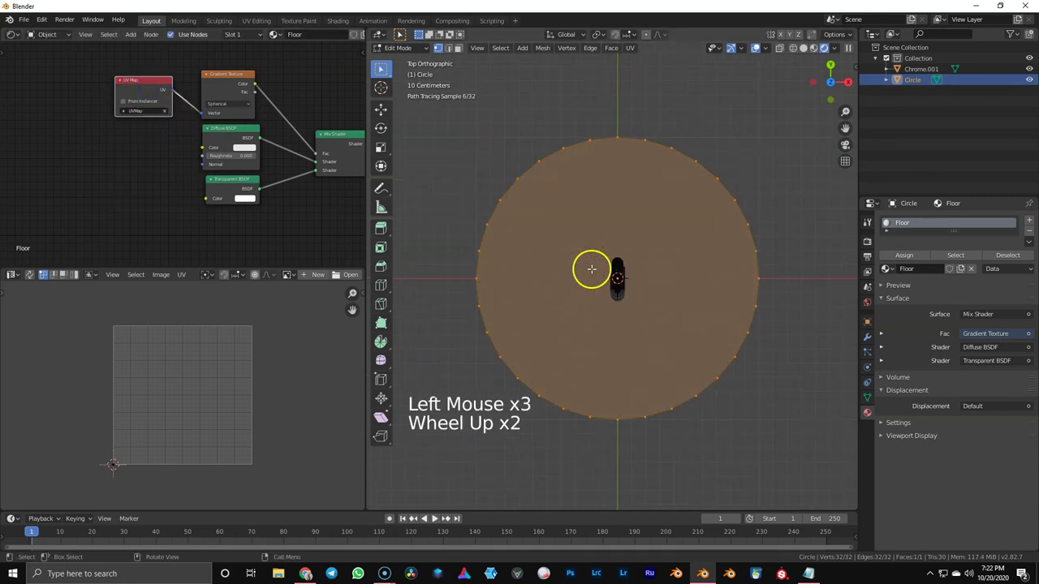
scroll(592, 269, up, 2)
middle_drag(589, 271, 617, 243)
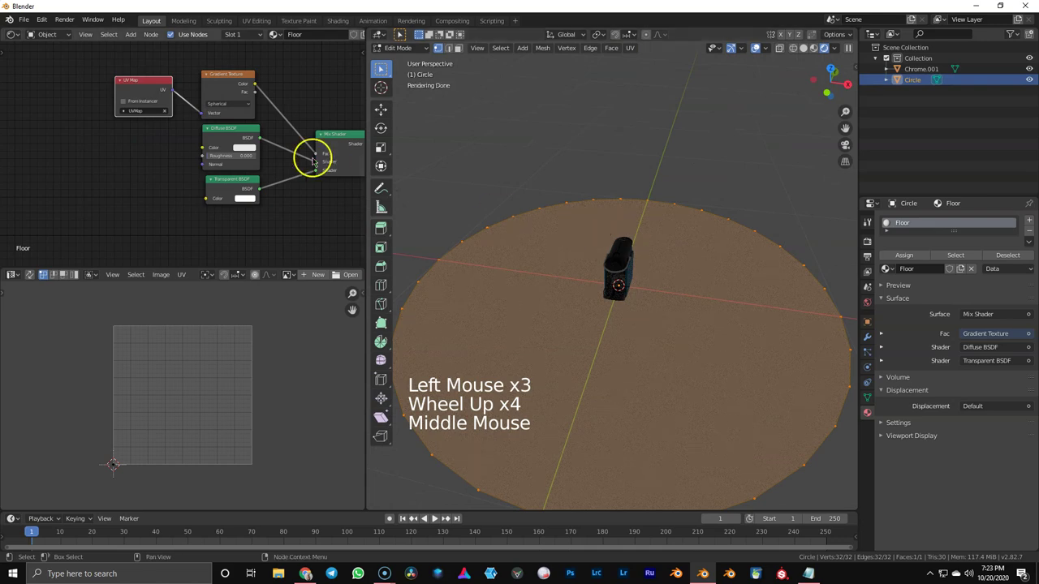
shift+middle_drag(287, 143, 242, 120)
click(194, 125)
drag(215, 155, 218, 217)
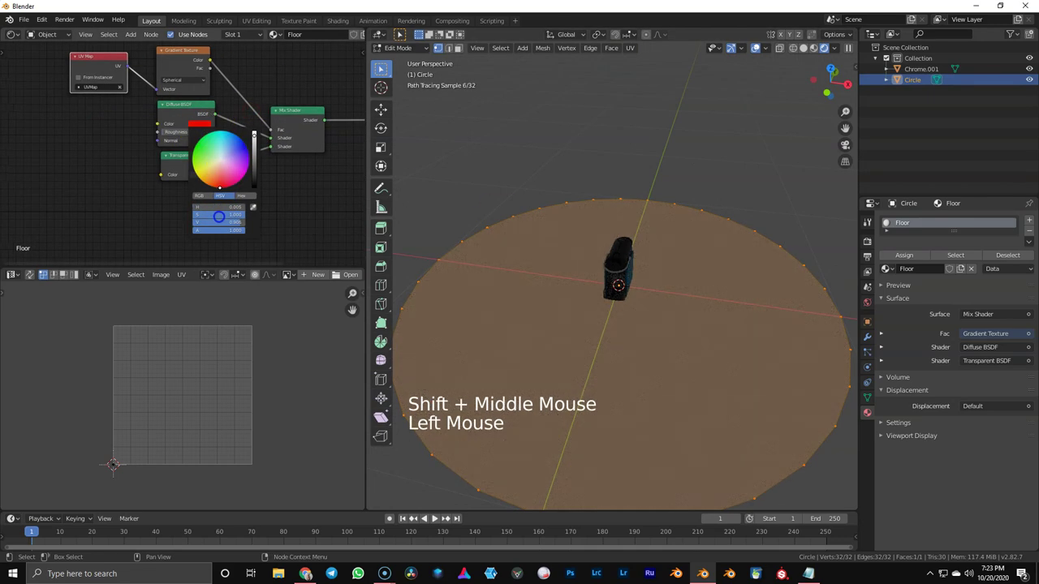
key(KP_7)
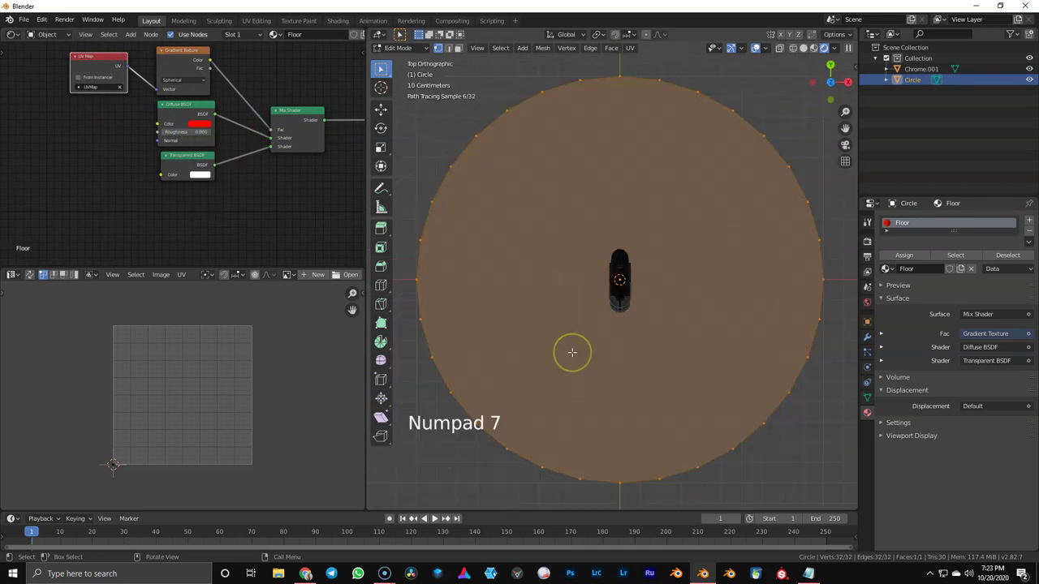
- Unwrap the floor circle with Project from View (Bounds) and move its UVs by -0.5 in both X and Y
key(u)
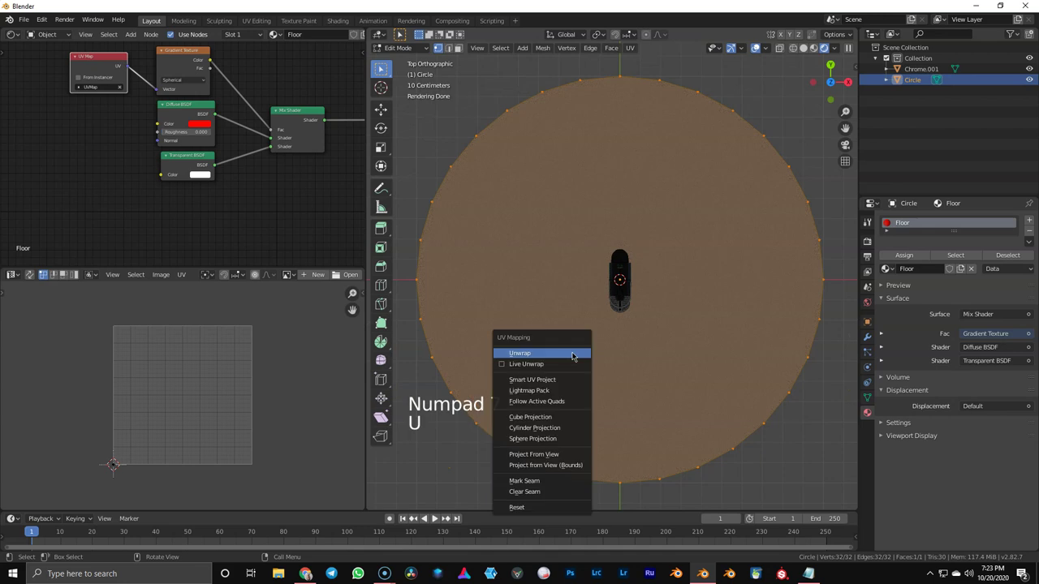
click(563, 465)
key(a)
key(g)
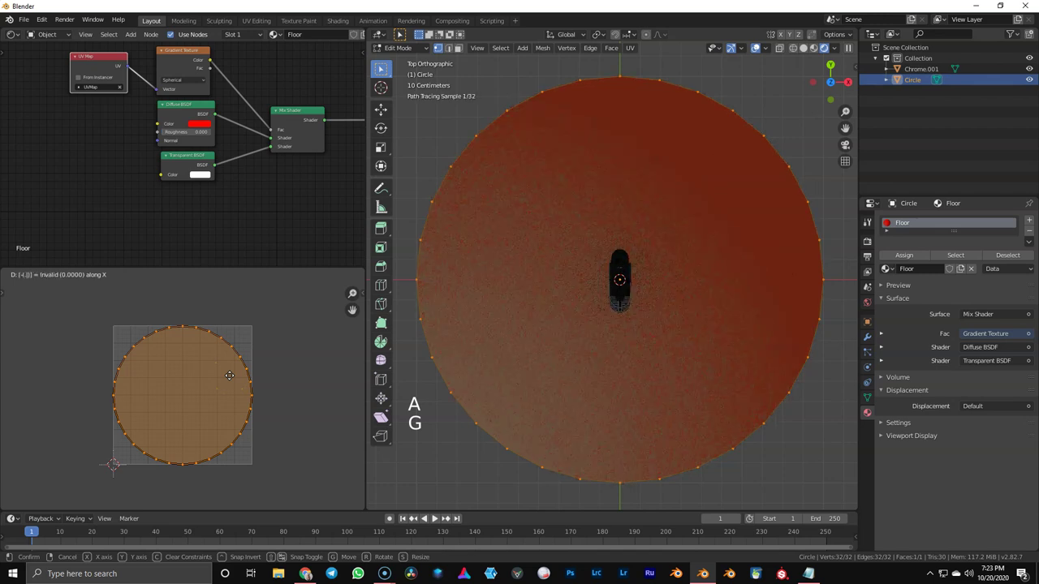
text(-0.5)
key(Return)
text(gy-0.5)
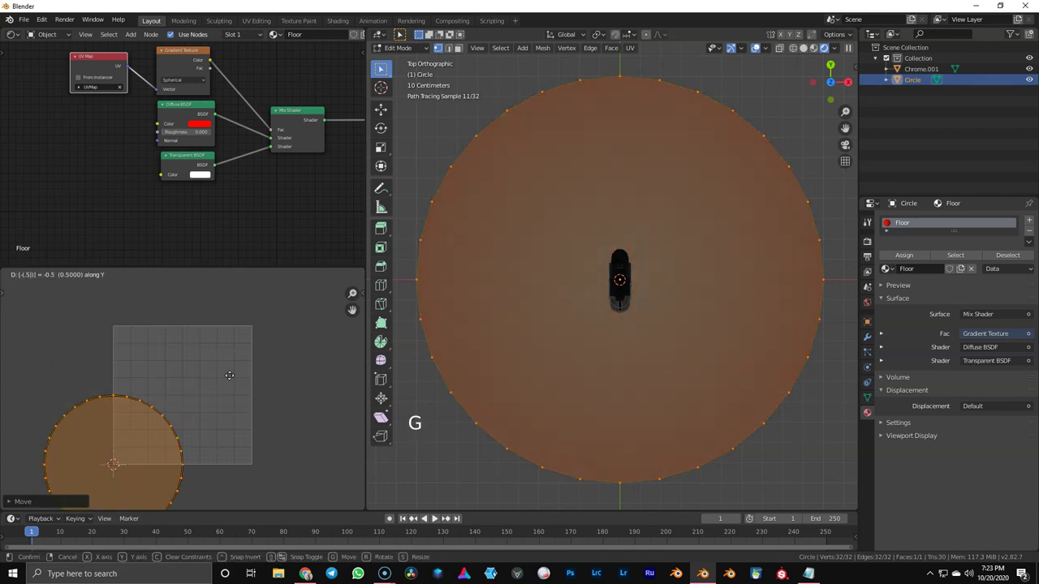
click(229, 376)
- Scale the floor's UV circle up about its centre until its radius spans most of the UV grid's width
middle_drag(563, 348, 561, 265)
key(s)
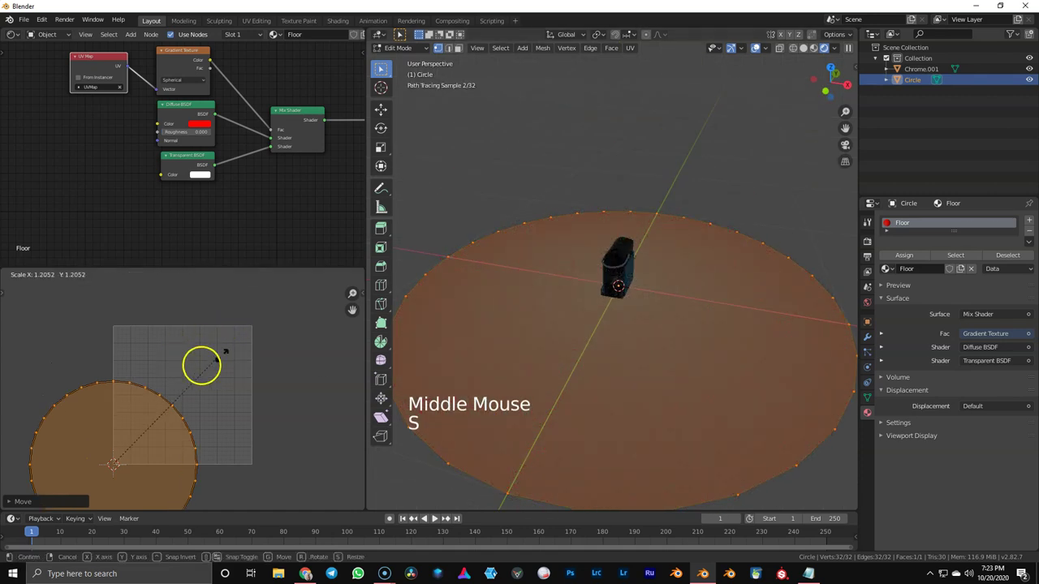
click(273, 331)
- Swap the Mix Shader's two shader inputs and rearrange the nodes with Transparent BSDF above Diffuse BSDF
drag(286, 147, 272, 137)
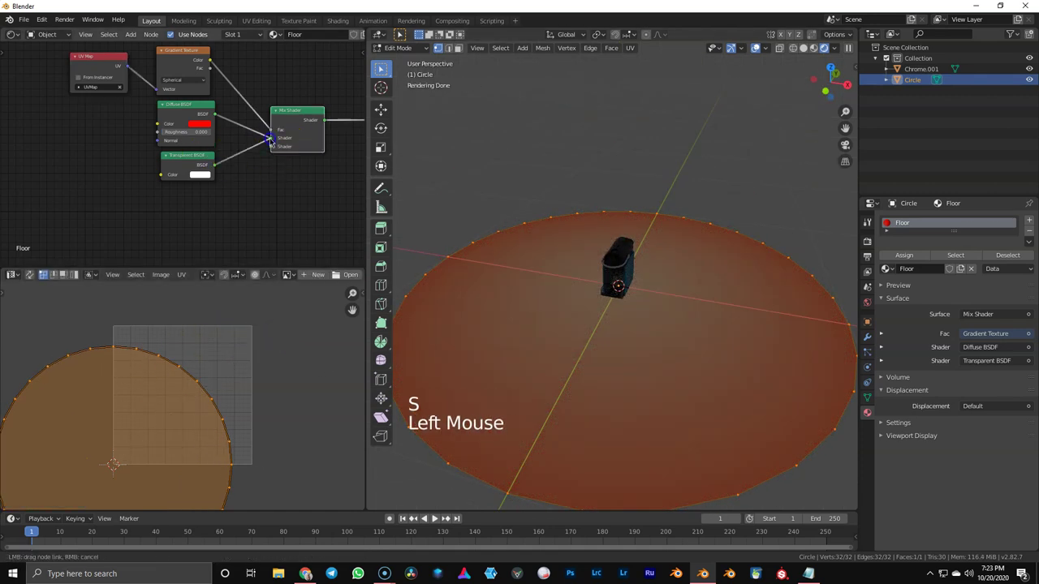
drag(176, 111, 205, 220)
drag(177, 162, 177, 112)
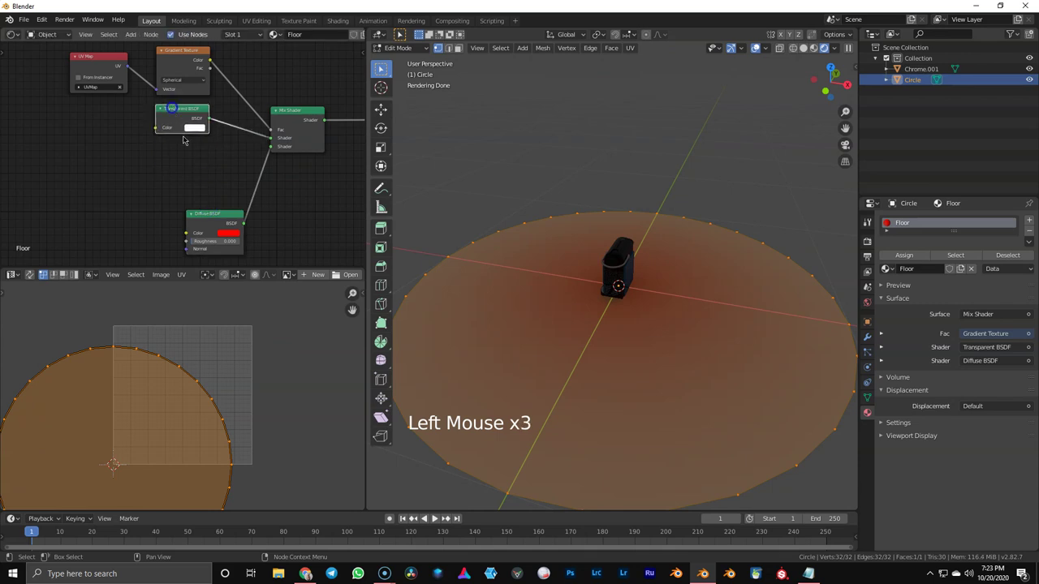
drag(207, 214, 176, 148)
- Set the Diffuse BSDF colour to white and return the floor circle to Object Mode
click(195, 164)
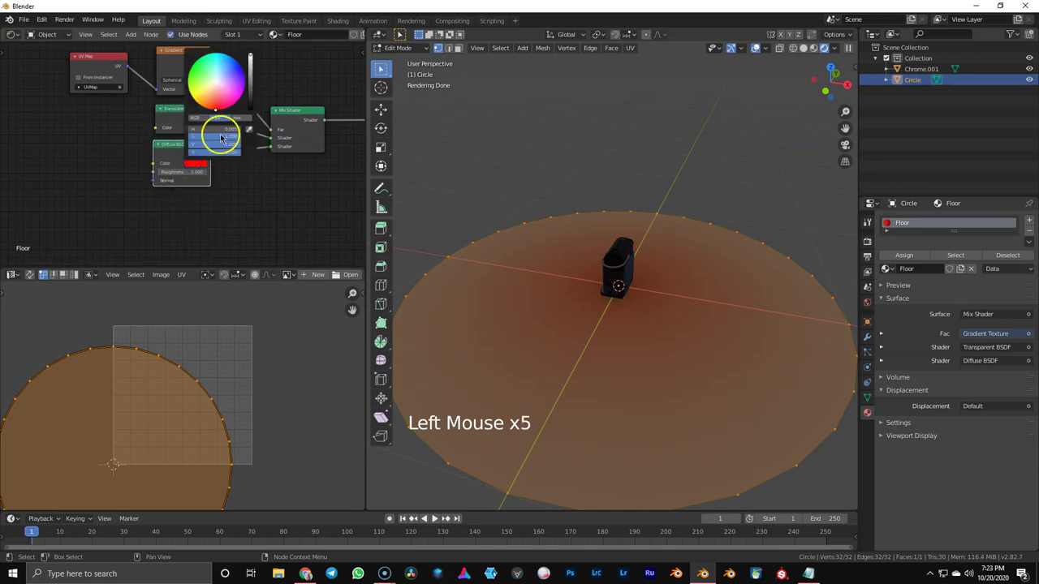
click(220, 130)
scroll(520, 309, up, 1)
key(Tab)
middle_drag(535, 313, 595, 290)
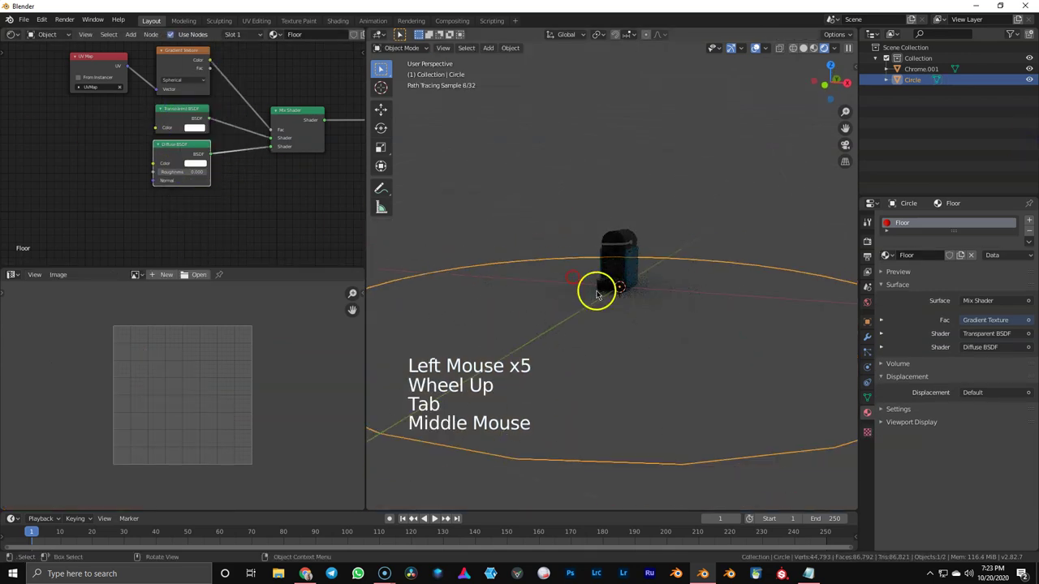
- Set the World background strength to 5.6 and deselect all objects
scroll(607, 294, up, 3)
scroll(608, 294, down, 4)
click(868, 304)
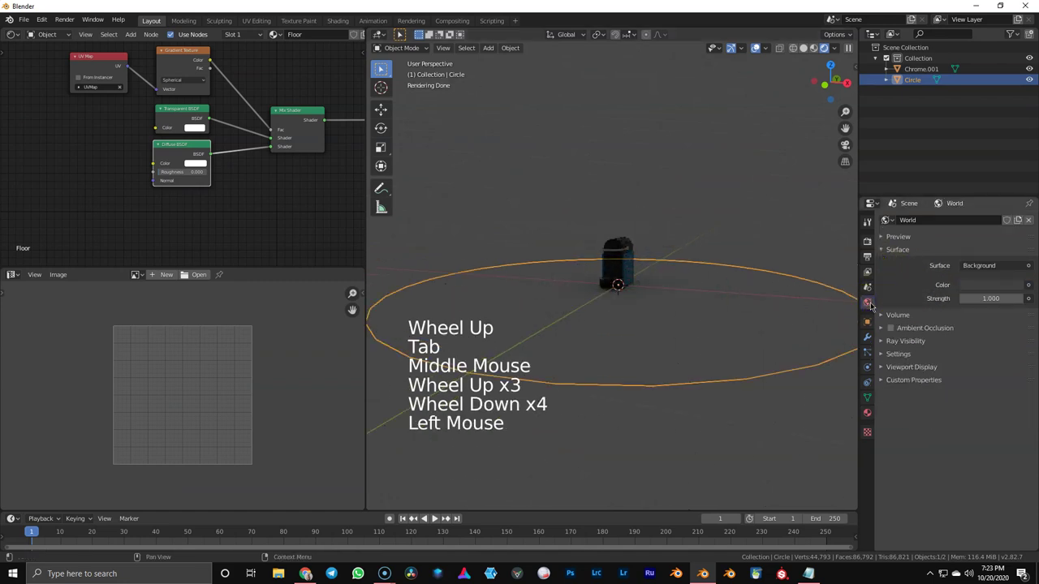
drag(1003, 299, 1018, 299)
scroll(686, 297, up, 5)
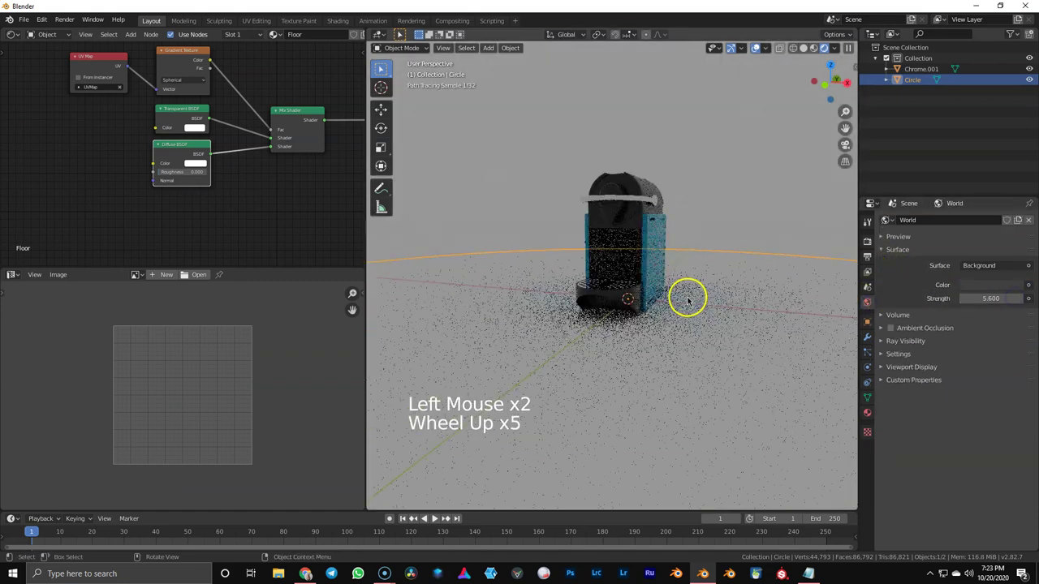
middle_drag(443, 280, 579, 301)
key(a)
key(a)
key(a)
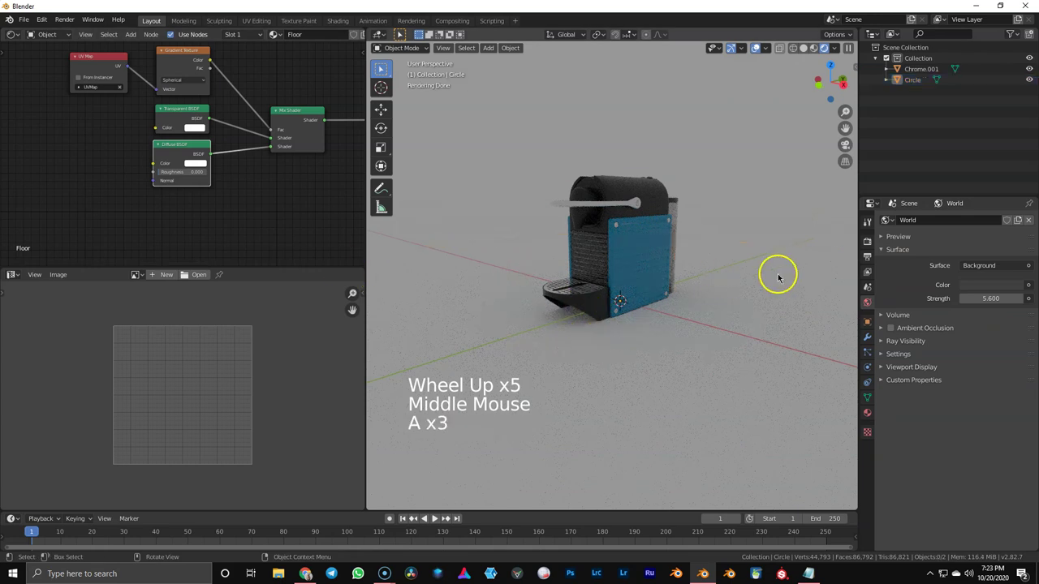
- Add a Glossy BSDF node below the Diffuse BSDF in the floor material and shift both nodes away from the Mix Shader
key(shift+a)
text(g)
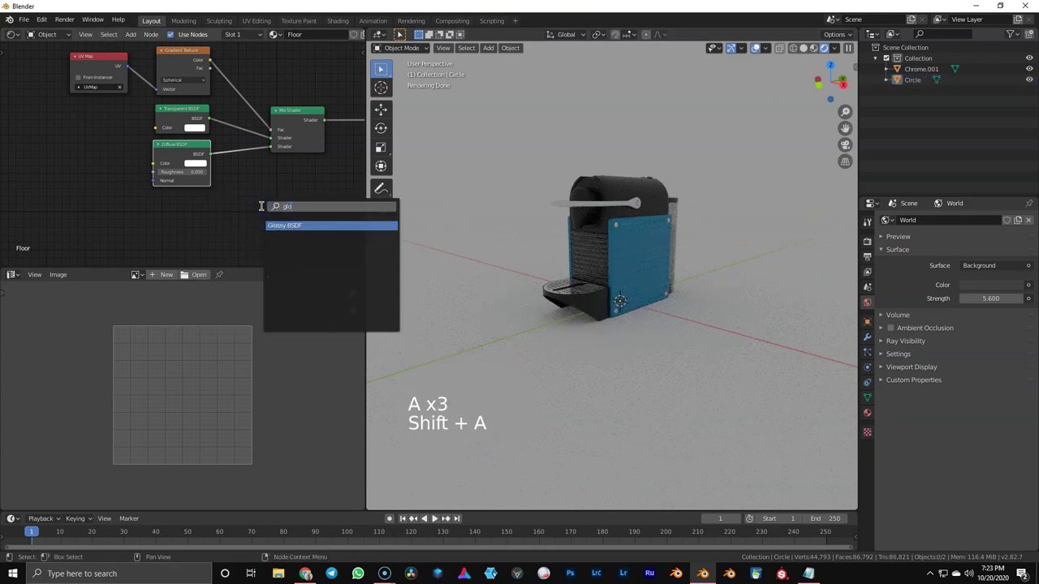
text(lo)
click(299, 226)
click(158, 199)
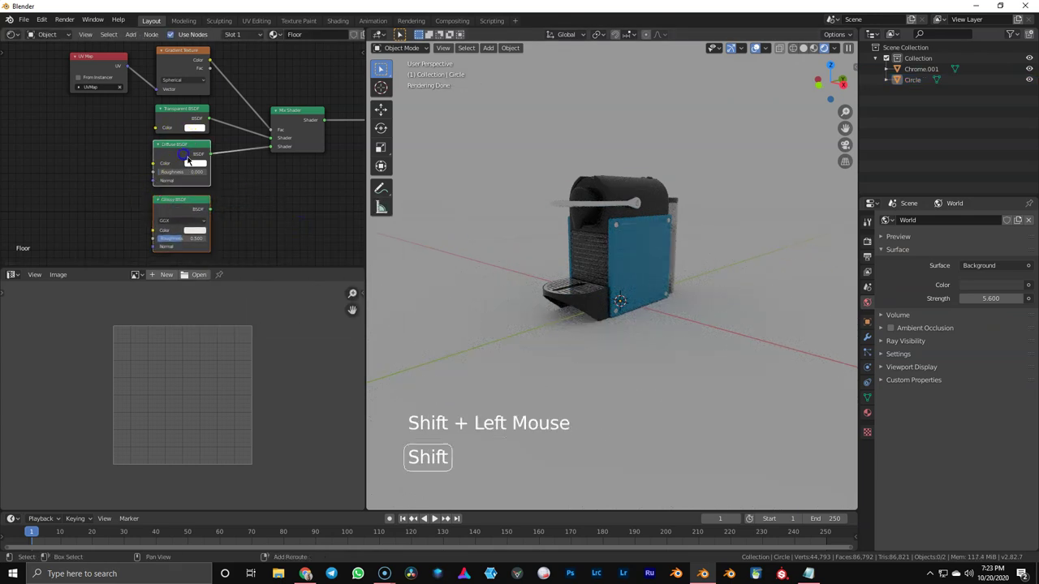
key(g)
click(109, 181)
- Insert a second Mix Shader between the Diffuse BSDF and the existing Mix Shader, and connect the Glossy BSDF to its second shader input
key(shift+a)
text(mix)
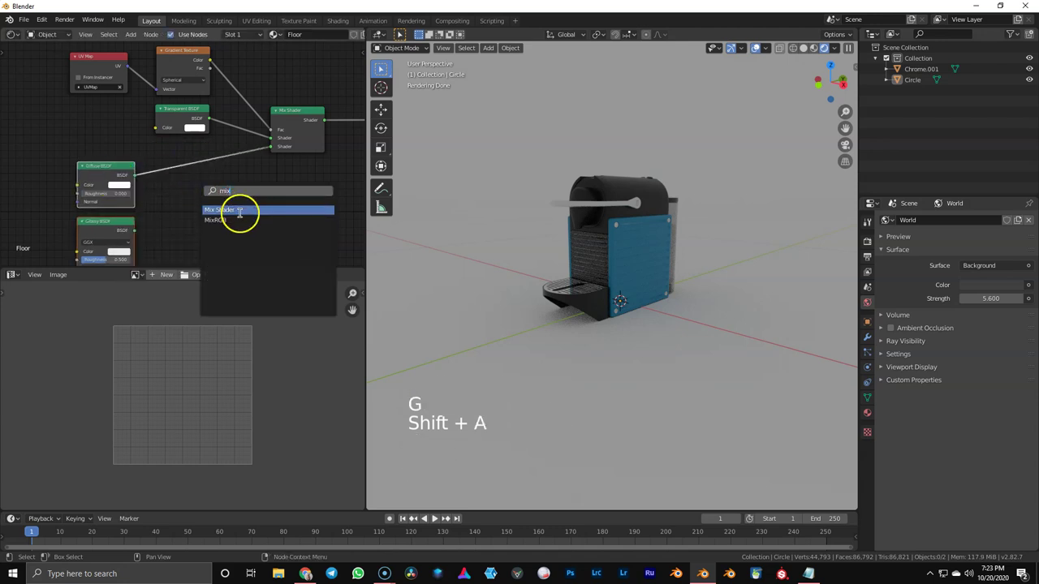
click(240, 211)
click(202, 173)
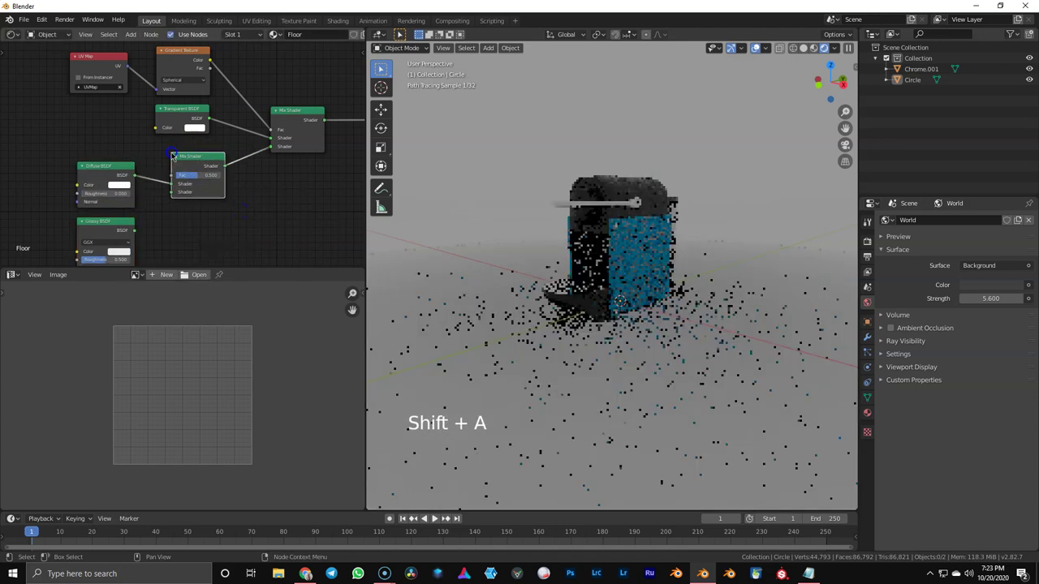
drag(167, 198, 172, 192)
- Set the Glossy BSDF roughness to 0 and the new Mix Shader's Fac to 0.1
shift+middle_drag(194, 198, 221, 177)
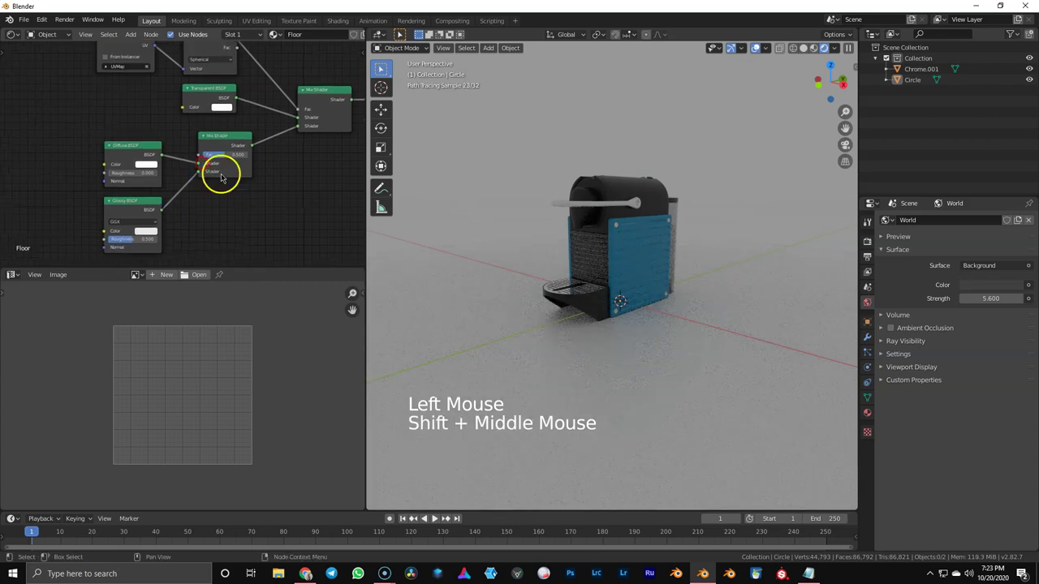
drag(126, 240, 13, 249)
drag(223, 158, 202, 158)
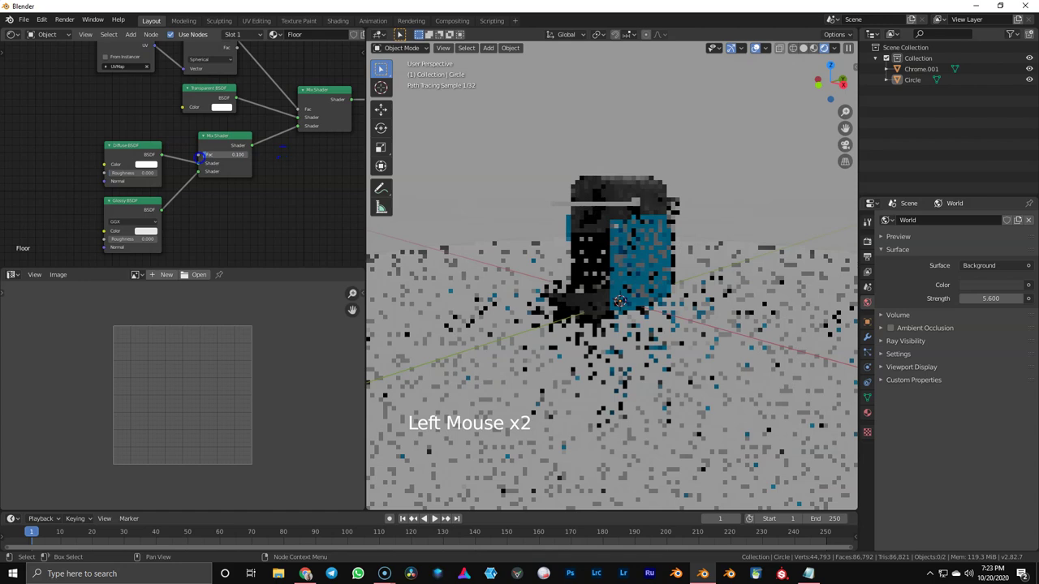
- Add a camera to the scene and clear its rotation and location
key(shift+a)
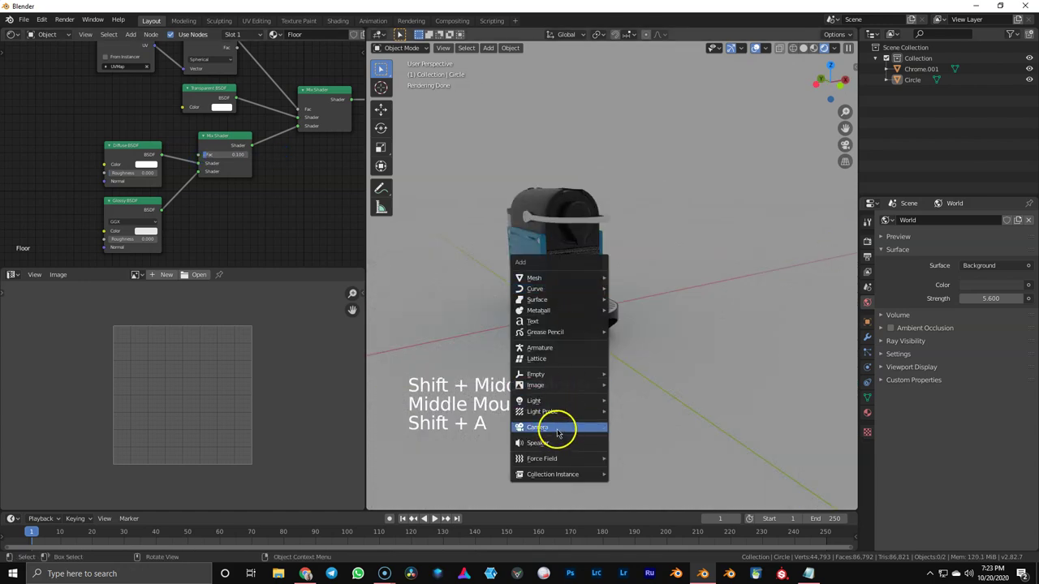
click(557, 427)
scroll(595, 293, down, 4)
key(alt+r)
key(alt+g)
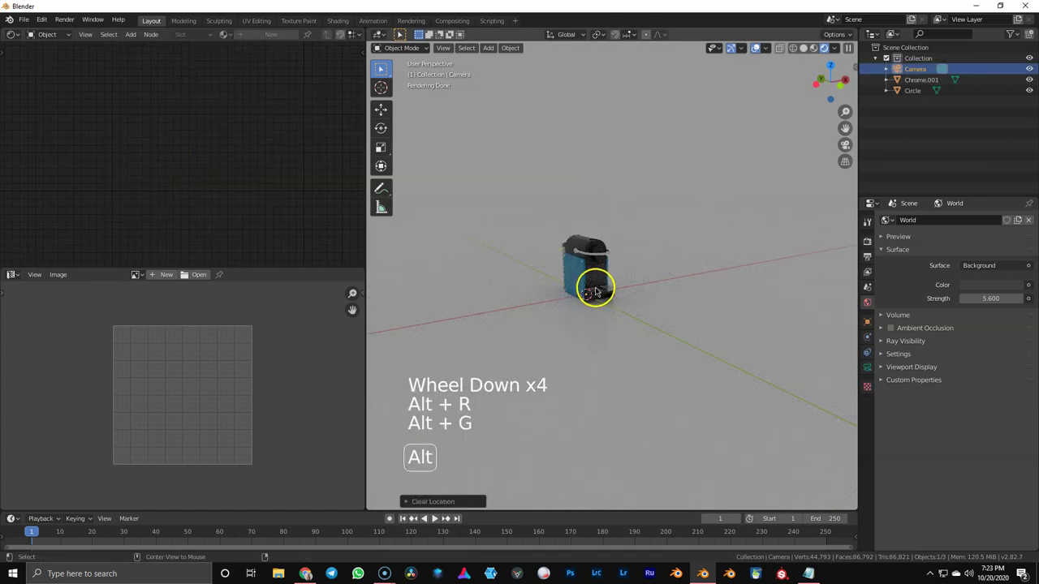
- Rotate the camera 90° about the X axis
middle_drag(598, 288, 622, 286)
text(r90)
key(Return)
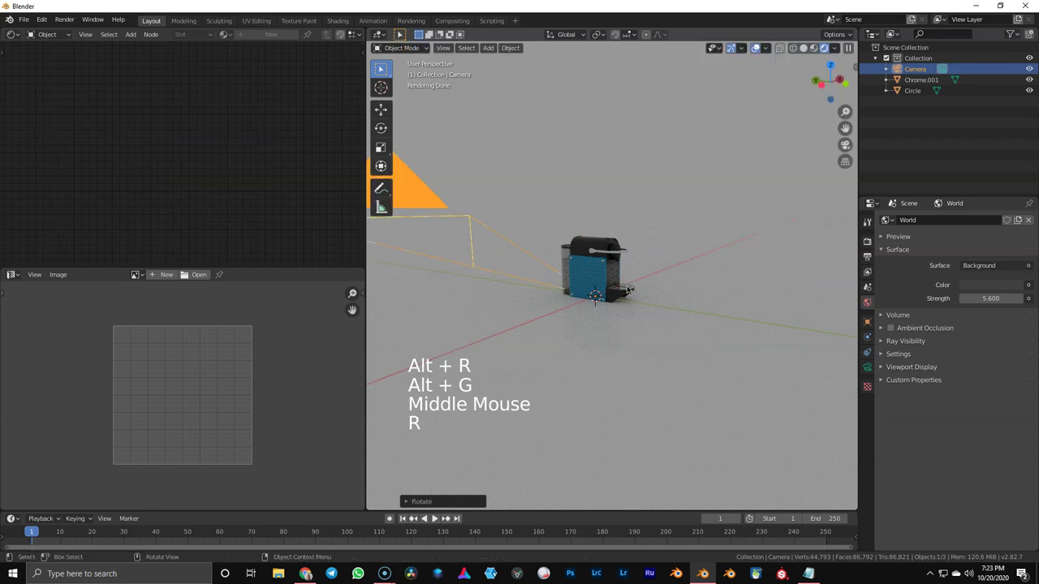
- Raise the camera along Z and move it back along Y in front of the coffee machine, viewing through the camera
key(g)
key(z)
click(627, 253)
key(g)
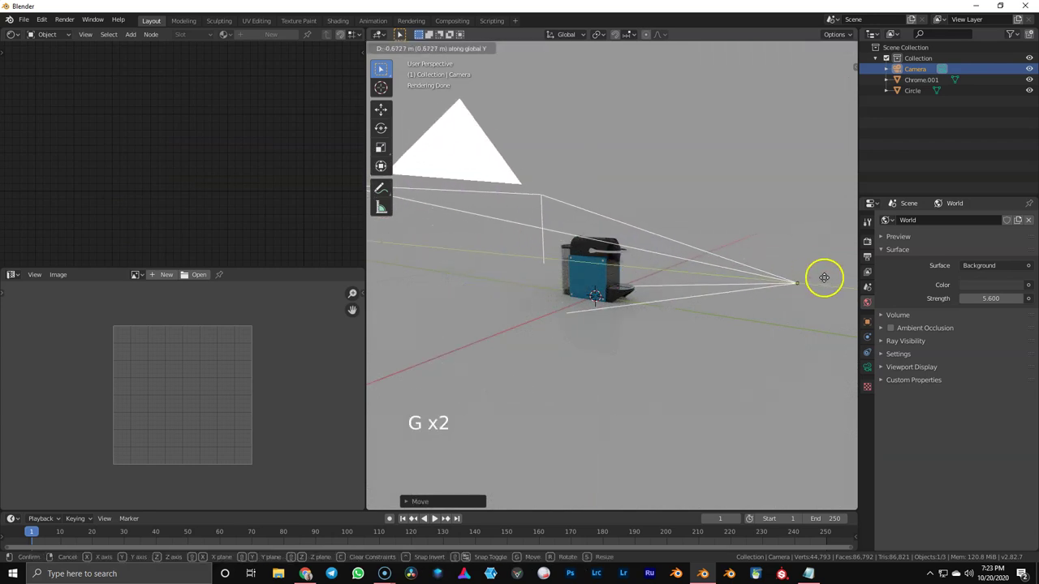
click(812, 280)
key(KP_0)
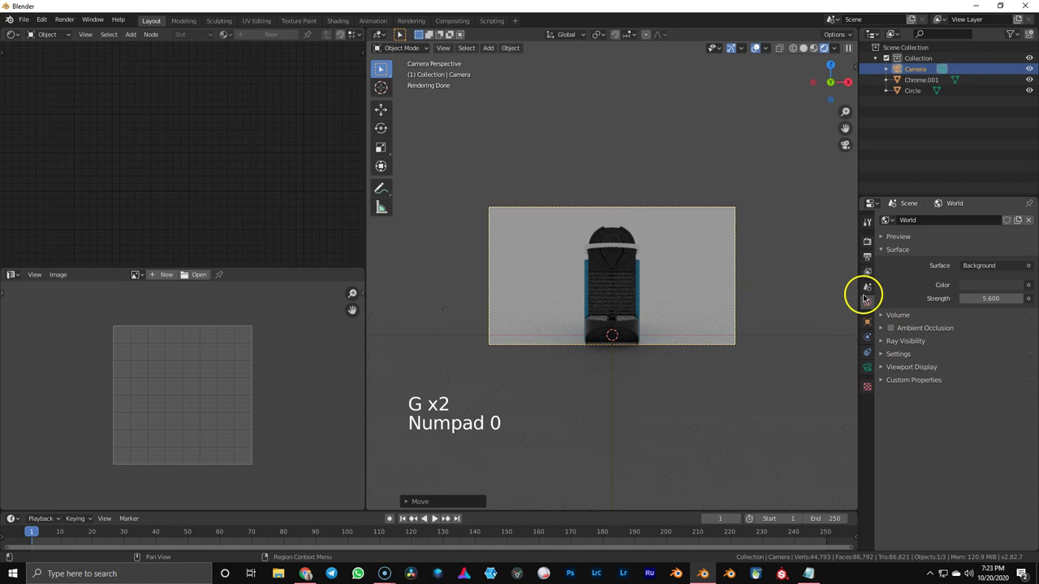
- Set the camera's focal length to 80 mm and move the camera back from the coffee machine to reframe it
click(867, 369)
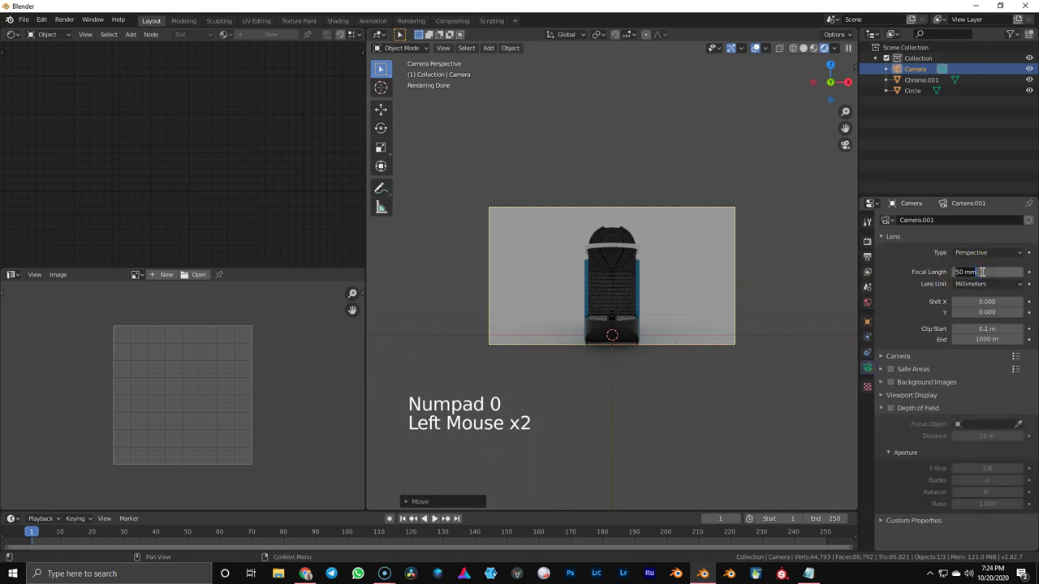
key(Return)
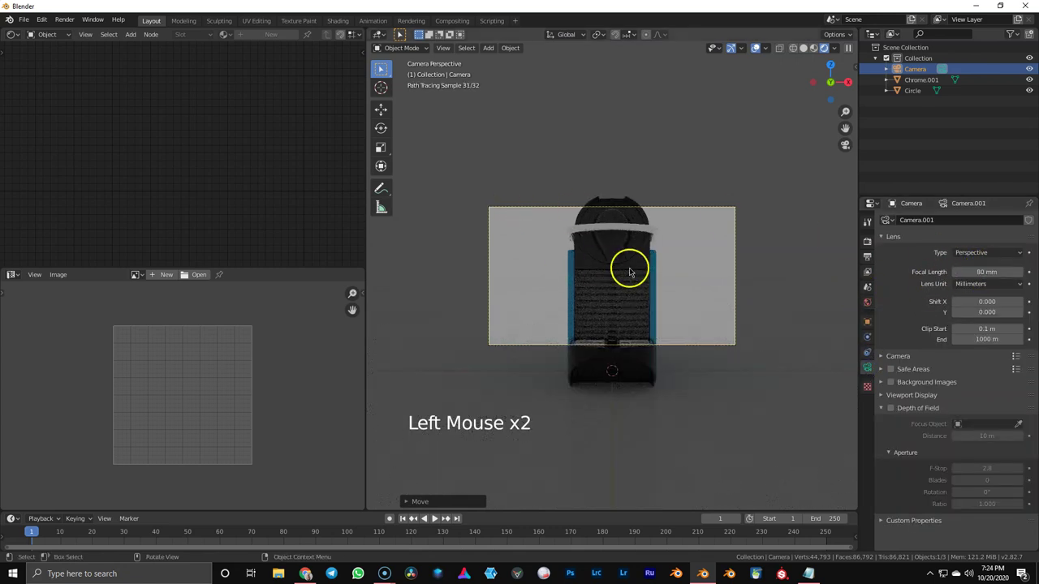
key(g)
click(668, 490)
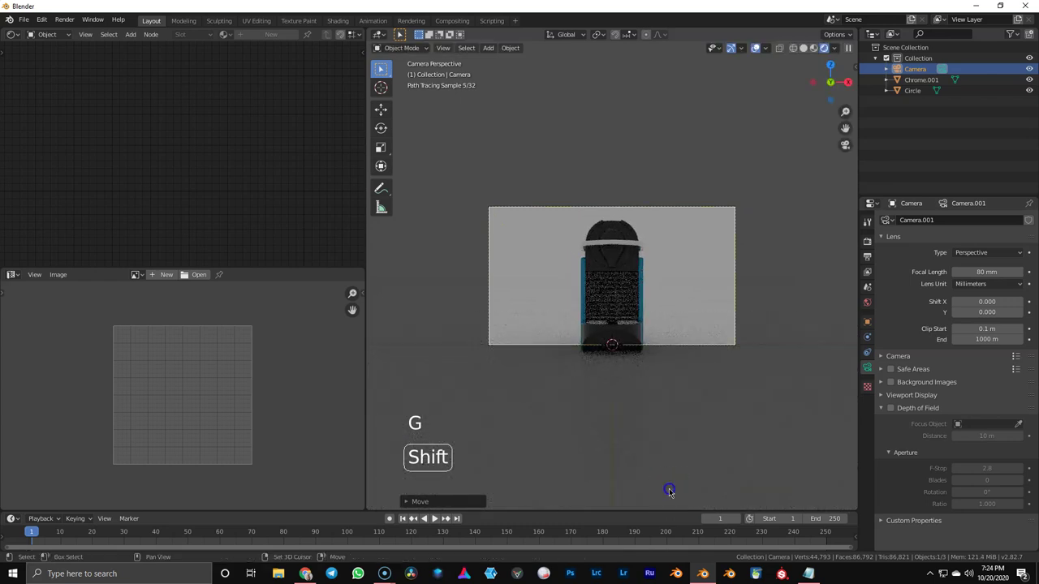
- Set the render resolution to 3000 × 3000 px and enable the camera's Center Diagonal and Thirds composition guides
click(866, 256)
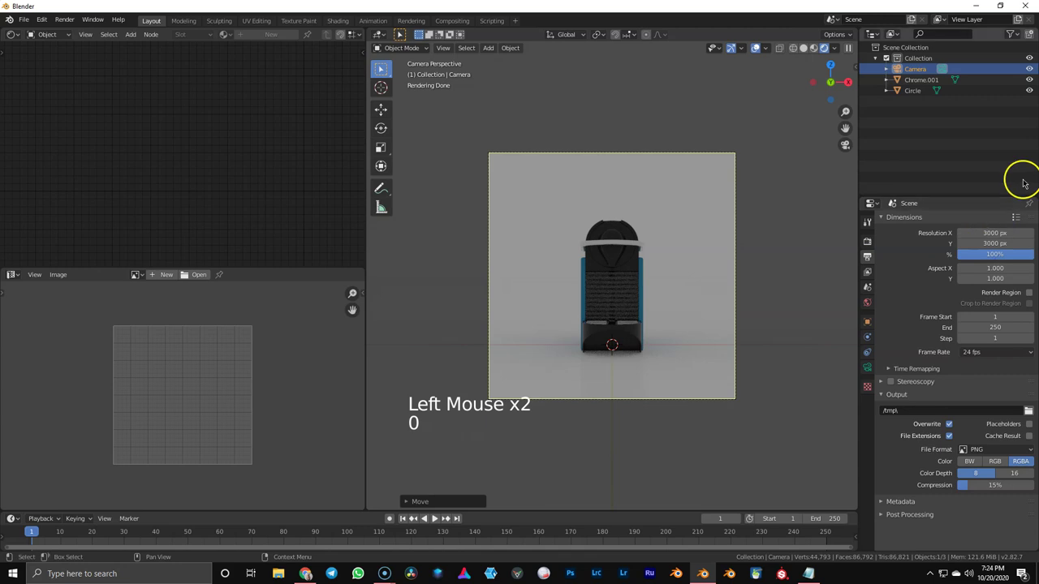
click(866, 368)
click(883, 396)
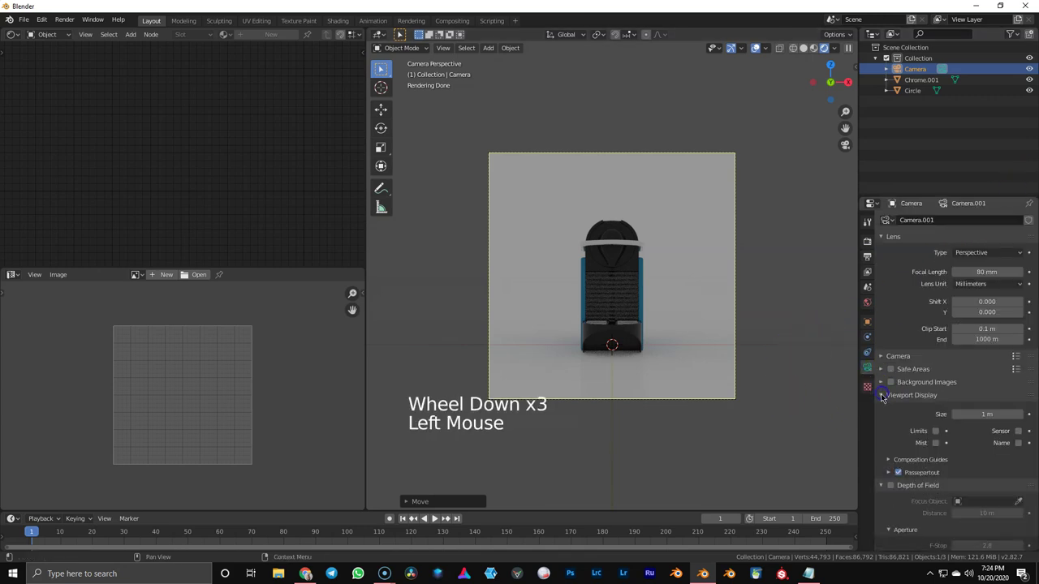
click(920, 459)
scroll(921, 455, down, 4)
click(926, 401)
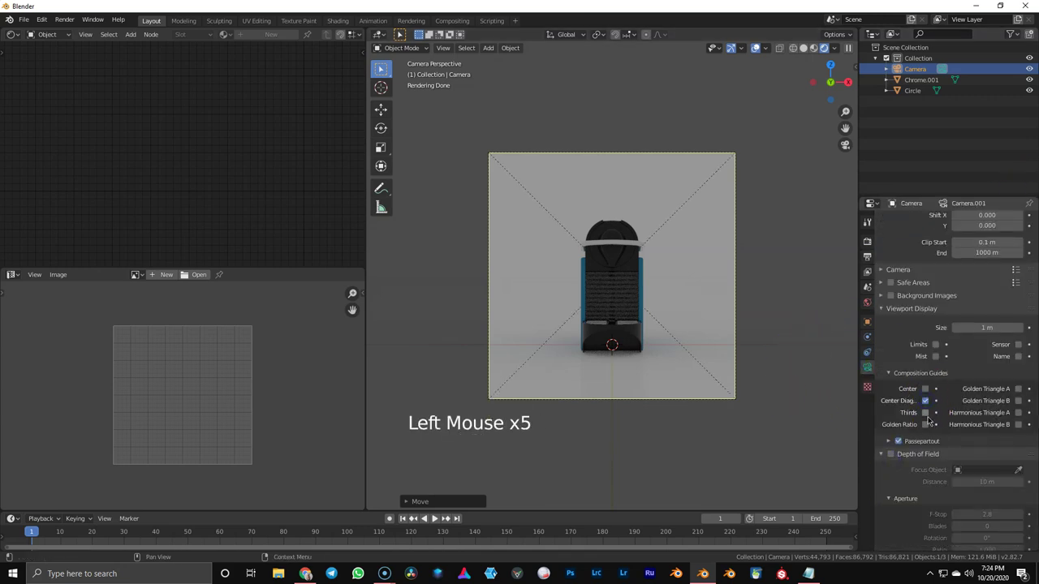
- Rotate the coffee machine about the global Z axis to a three-quarter view showing its blue side panel
click(620, 302)
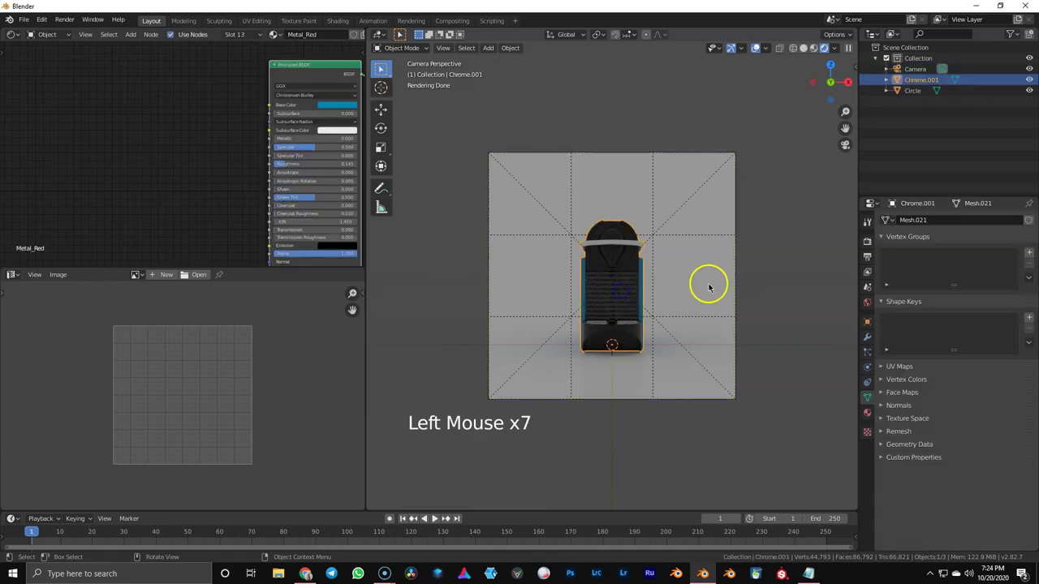
key(r)
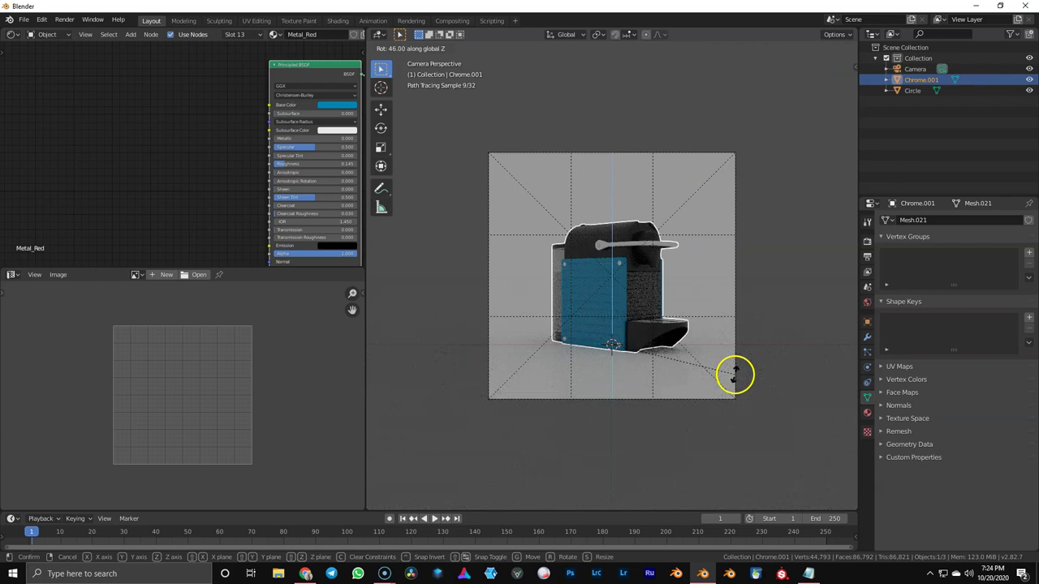
click(739, 355)
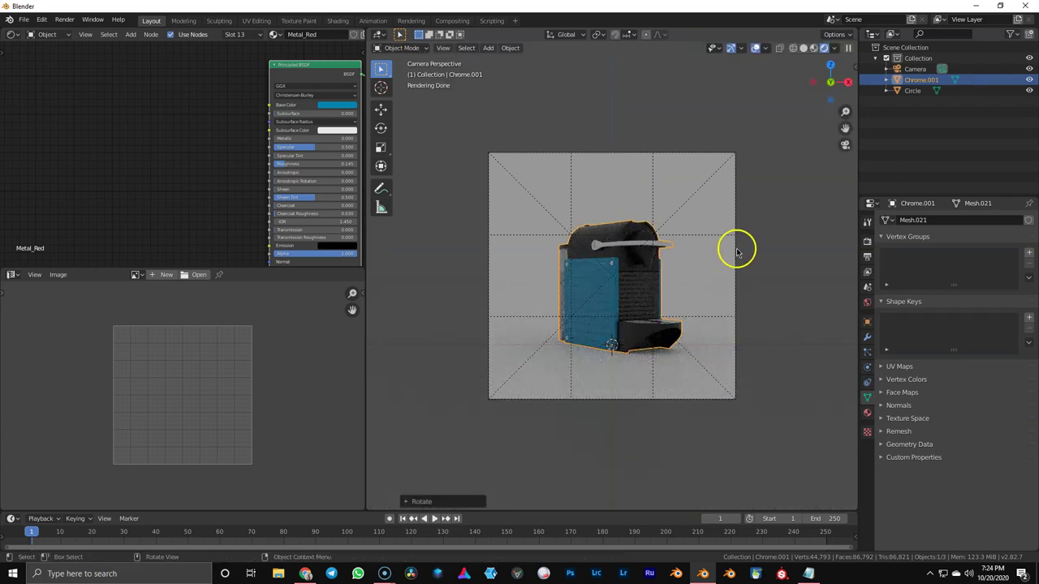
- Move the camera closer to the coffee machine along its local Z axis and raise it along global Z
click(736, 251)
key(g)
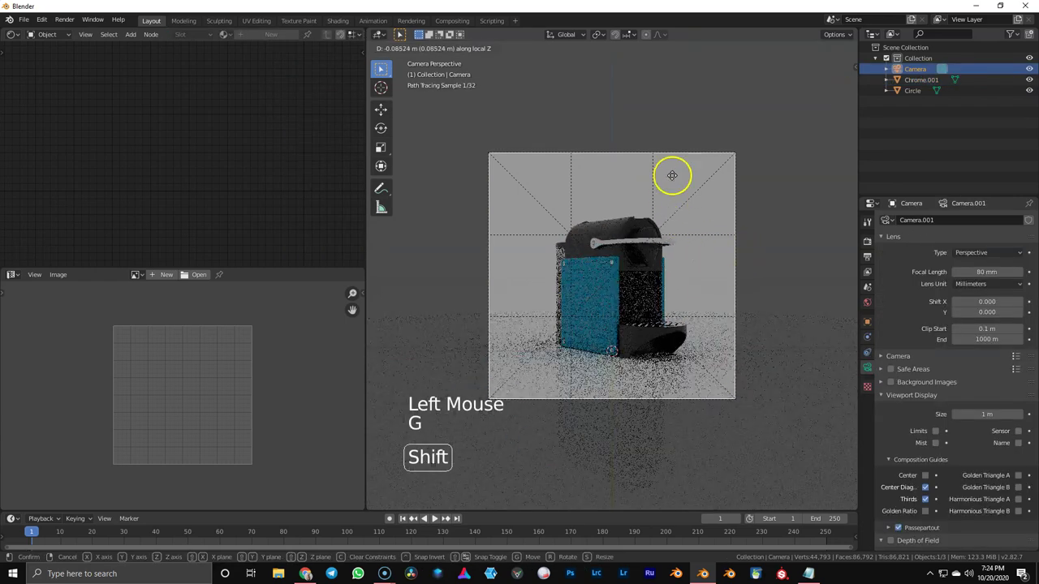
click(707, 93)
key(g)
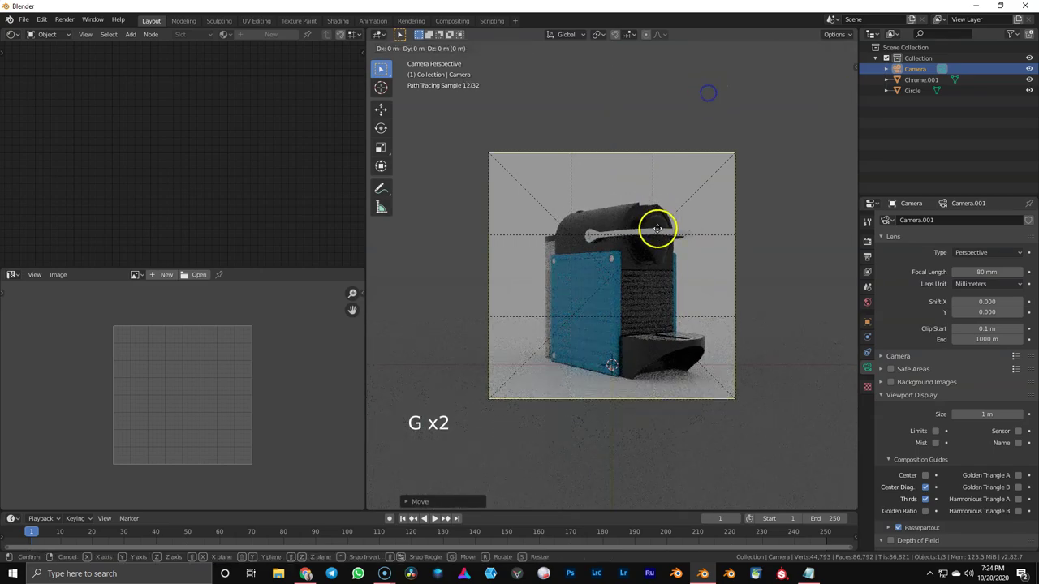
key(z)
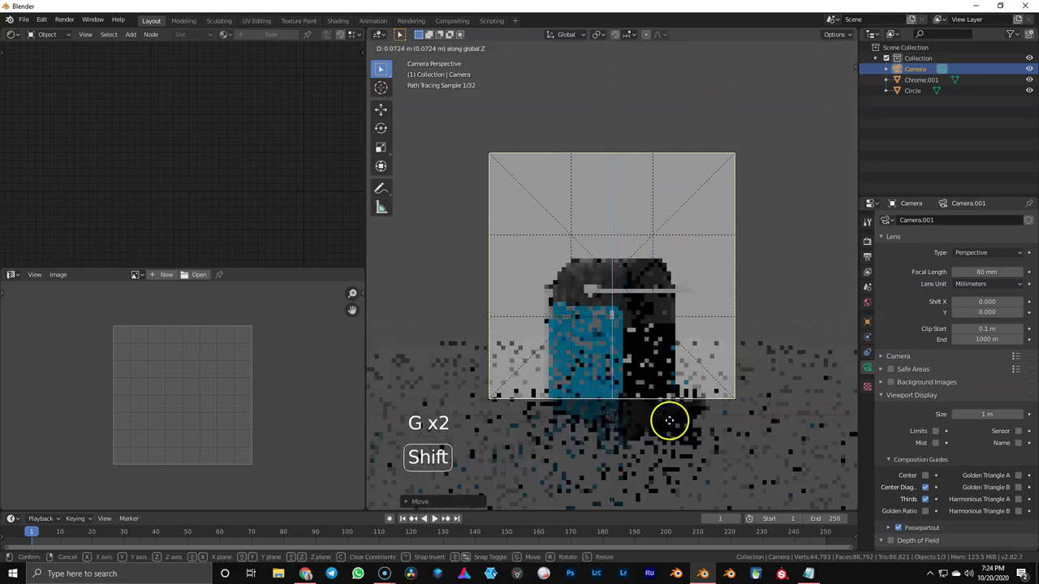
click(669, 439)
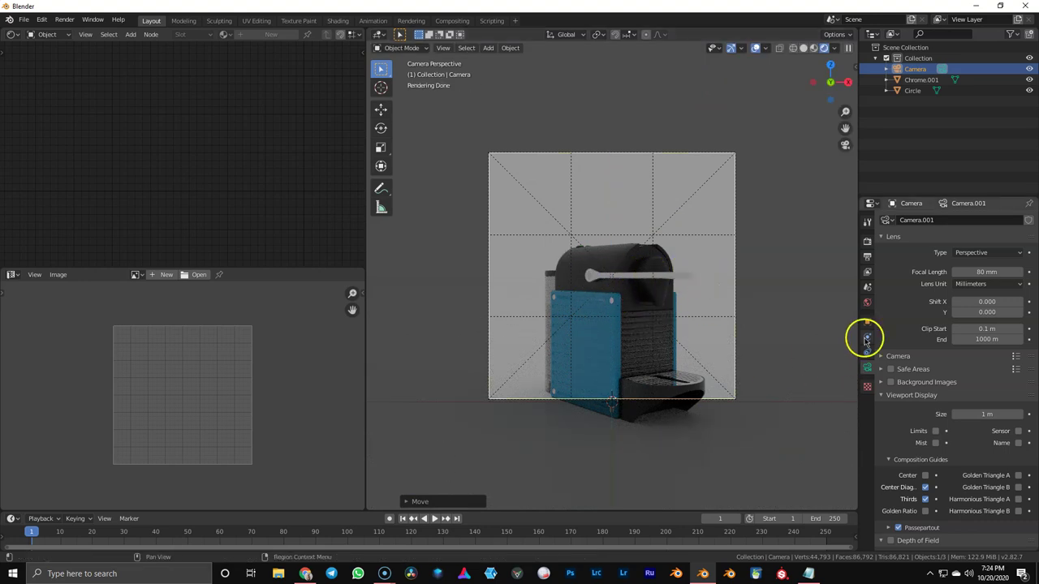
- Set the camera's lens shift to X 0.033 and Y -0.201 to centre the coffee machine in the frame
shift+drag(1001, 318, 883, 324)
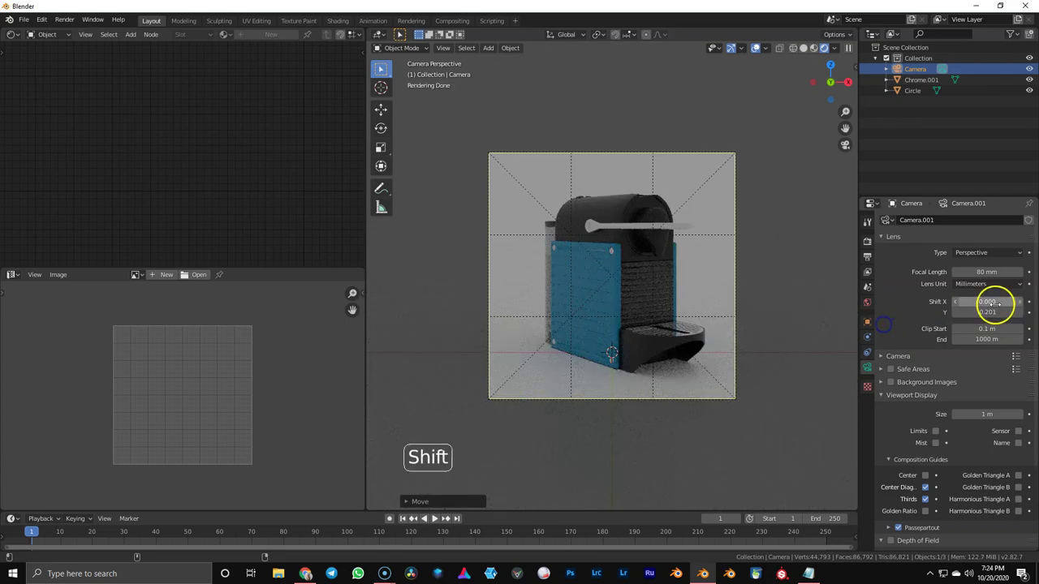
shift+drag(995, 302, 1001, 301)
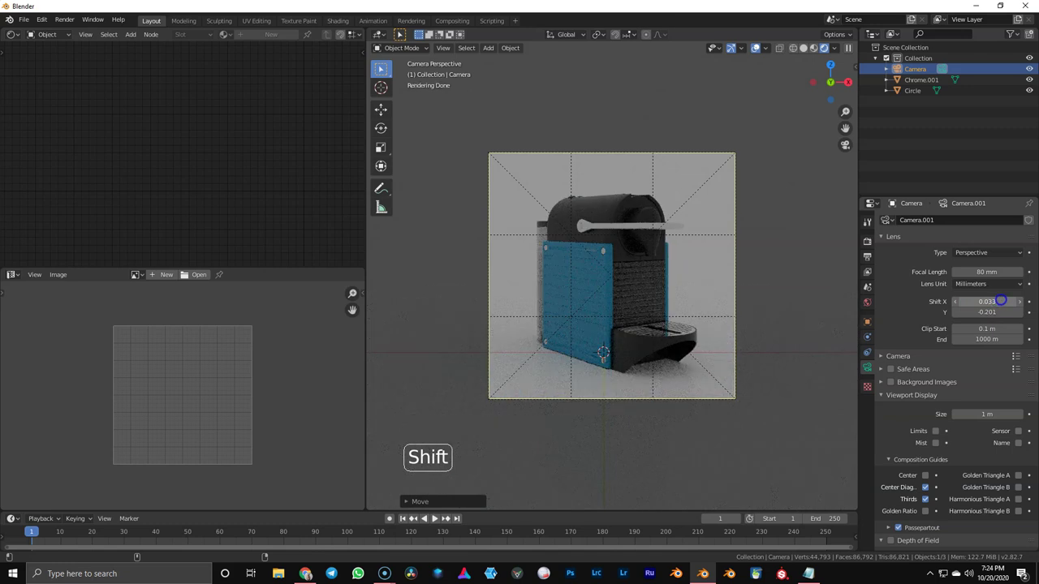
key(a)
key(a)
key(a)
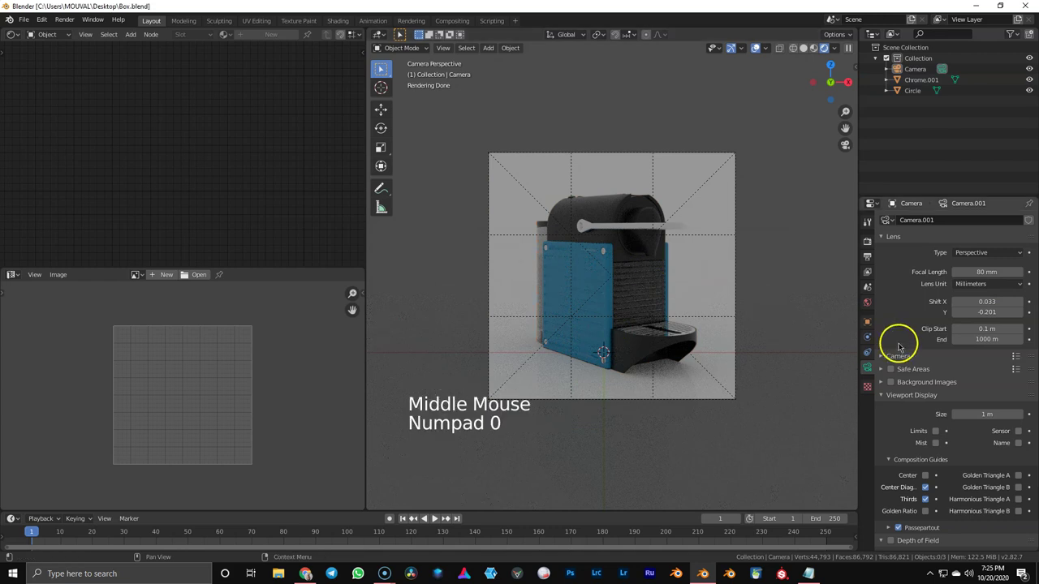
- Set the world background strength to 0 and define a render region around the camera frame
click(867, 302)
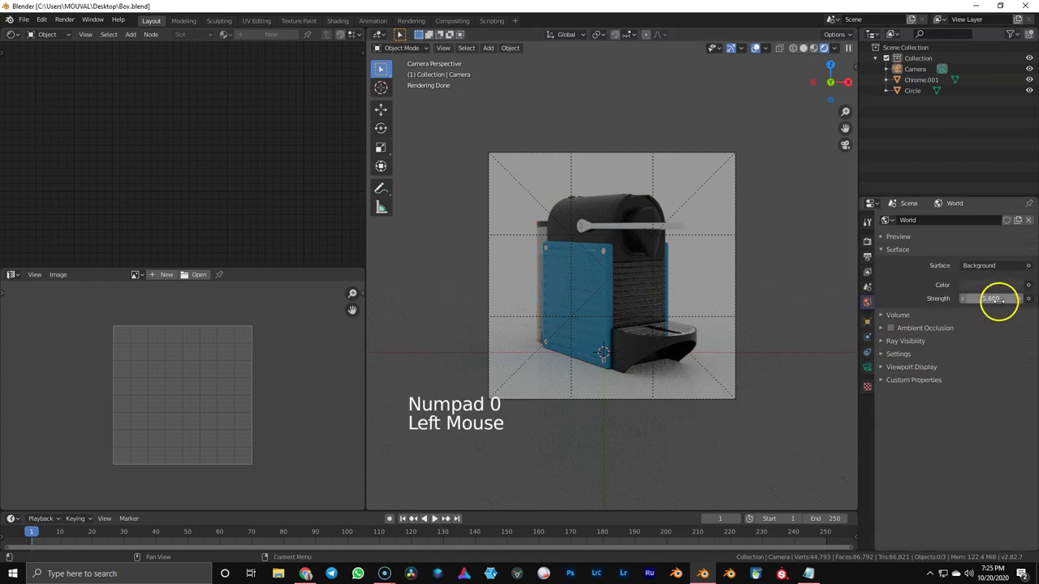
drag(998, 299, 687, 298)
click(445, 130)
key(ctrl+b)
drag(431, 86, 830, 440)
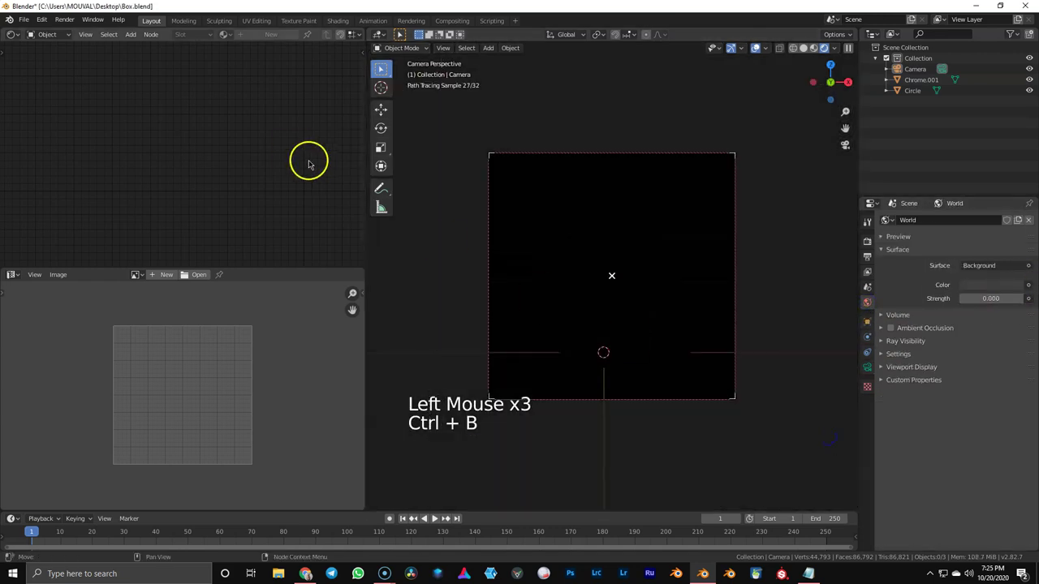
- Turn the shader editor area into a second 3D viewport and enlarge it over the image editor below
click(11, 34)
click(28, 75)
scroll(151, 162, down, 4)
scroll(239, 251, up, 4)
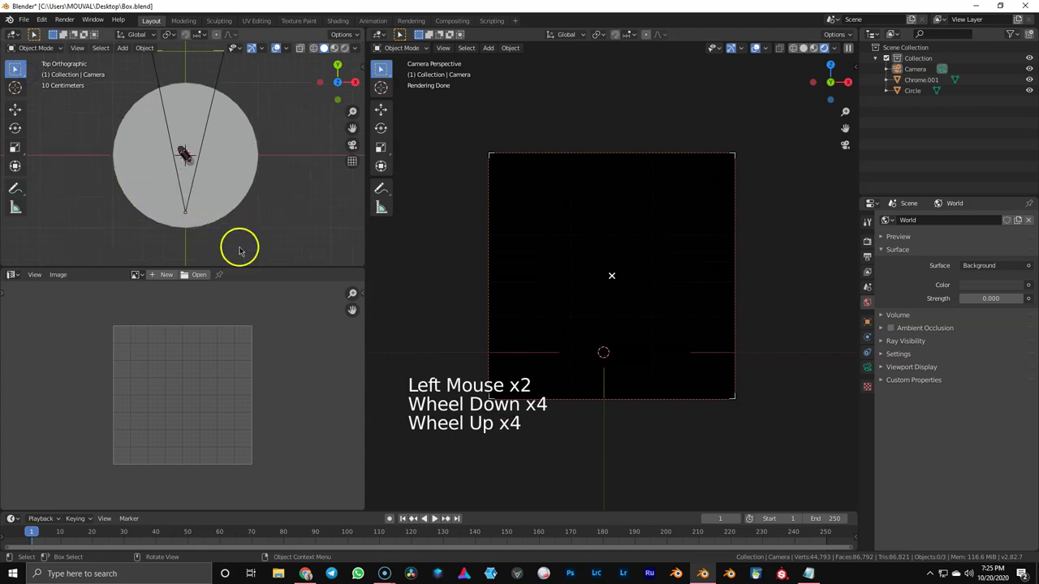
drag(362, 272, 352, 337)
- Add an area light at the coffee machine and rotate it upright so that it shines sideways
middle_drag(198, 284, 209, 260)
scroll(209, 260, up, 3)
key(shift+a)
mouse_move(166, 235)
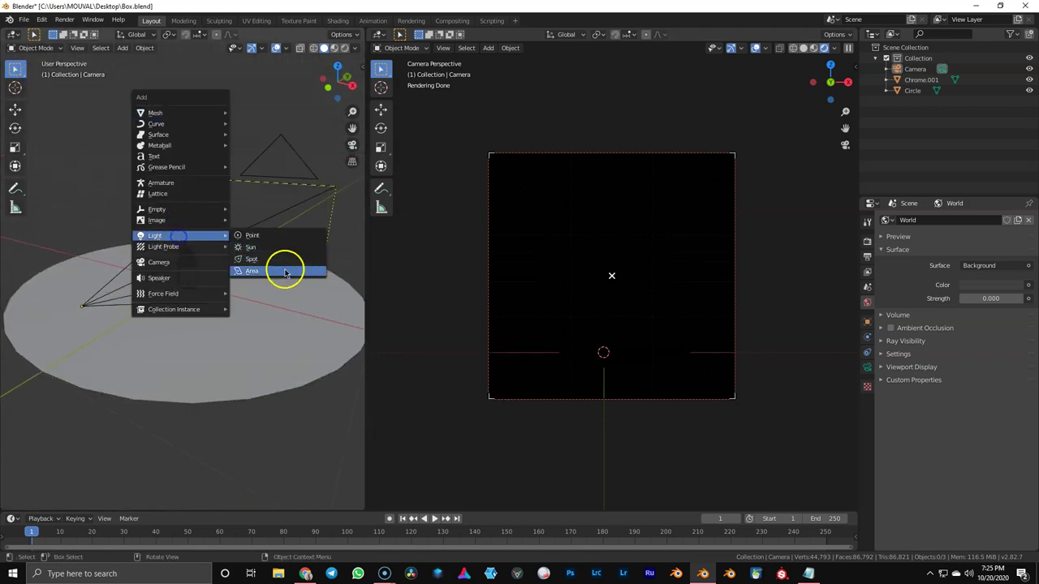
click(283, 271)
key(r)
key(r)
click(254, 284)
key(r)
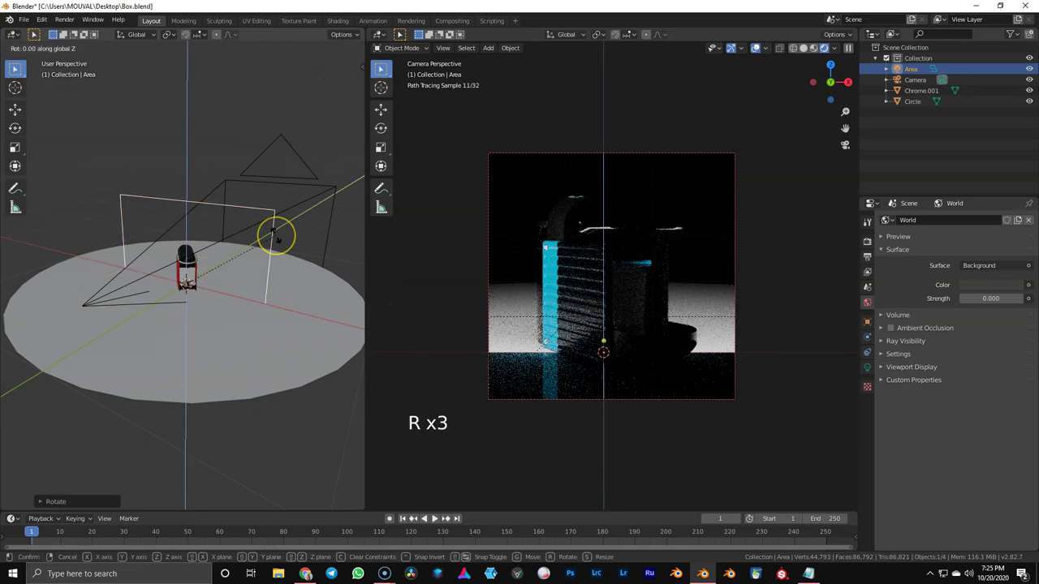
click(231, 271)
- Raise the area light along the global Z axis and scale it down slightly
key(g)
click(276, 189)
key(s)
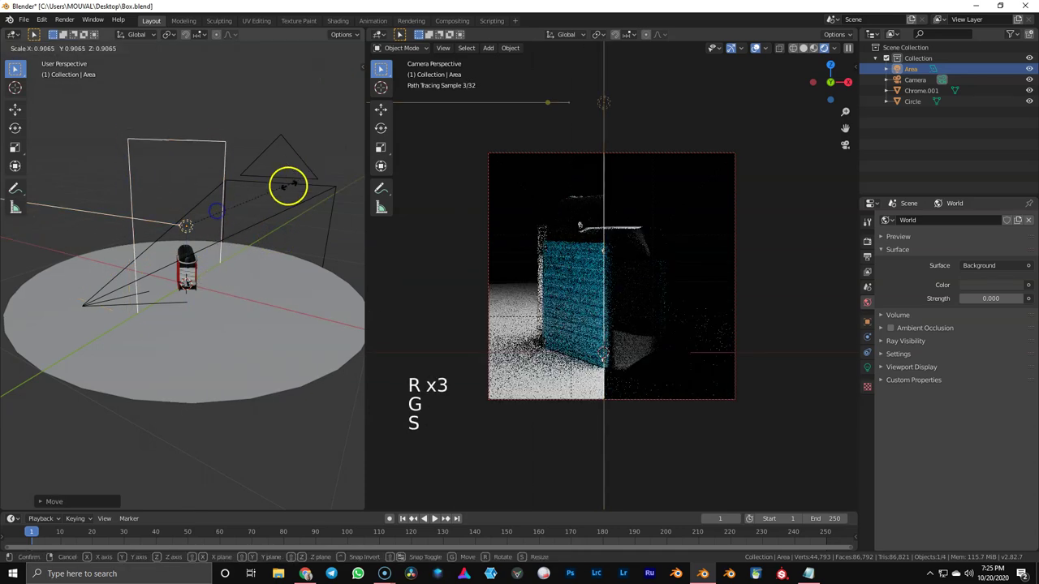
click(266, 191)
- Move the area light along global X to the machine's side-panel side and rotate it to face the machine
scroll(206, 219, up, 1)
middle_drag(206, 220, 239, 233)
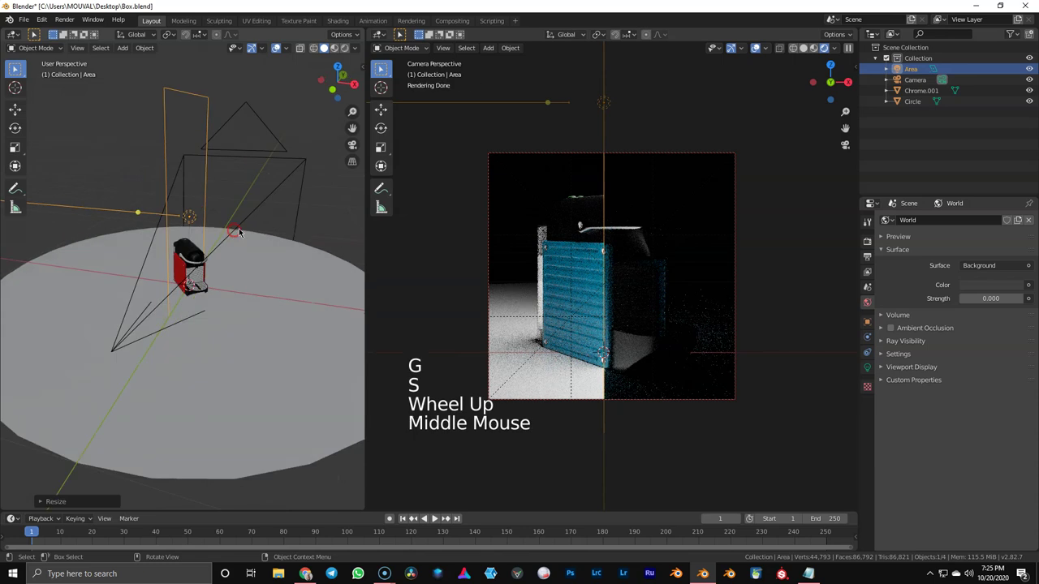
key(g)
key(y)
key(x)
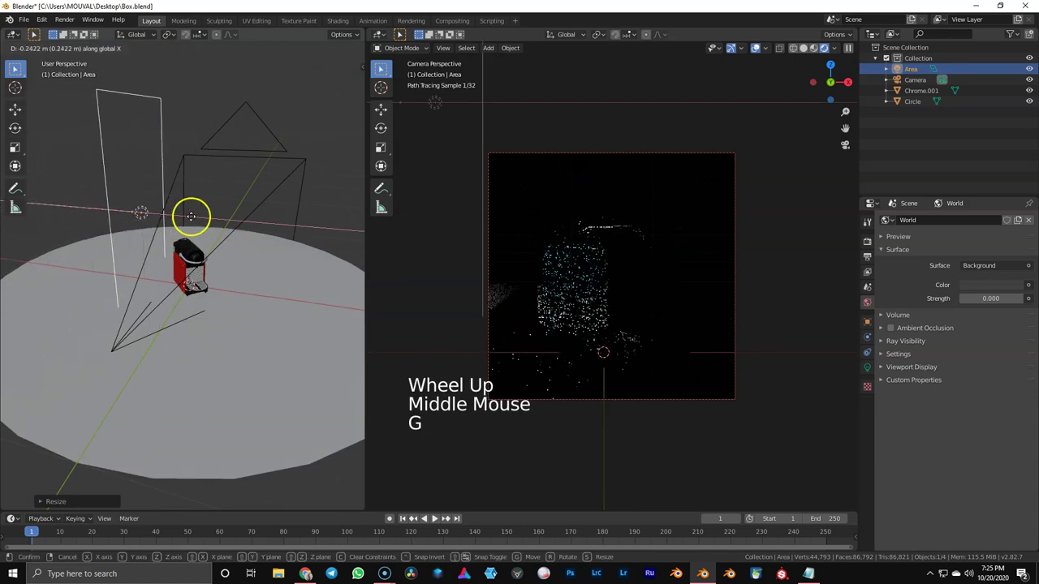
click(113, 218)
shift+middle_drag(113, 218, 174, 235)
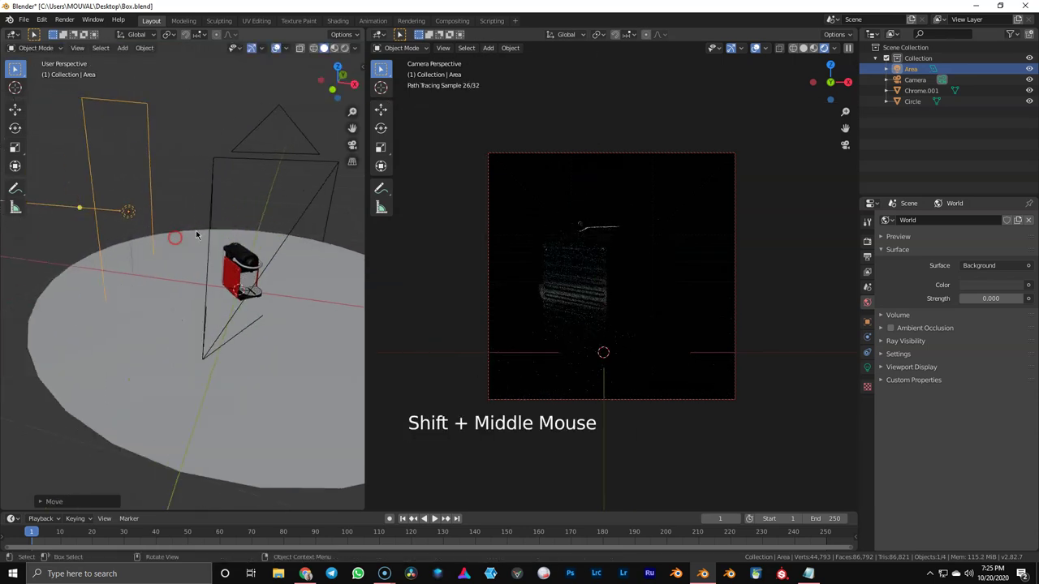
key(r)
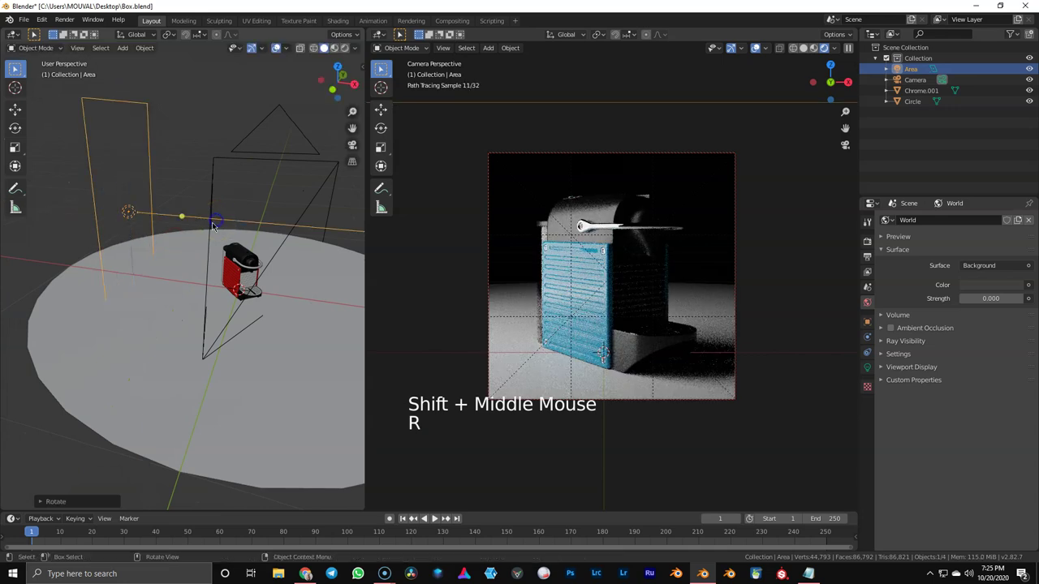
- Lower the side area light slightly along the global Z axis
middle_drag(214, 226, 134, 195)
scroll(134, 234, down, 2)
key(g)
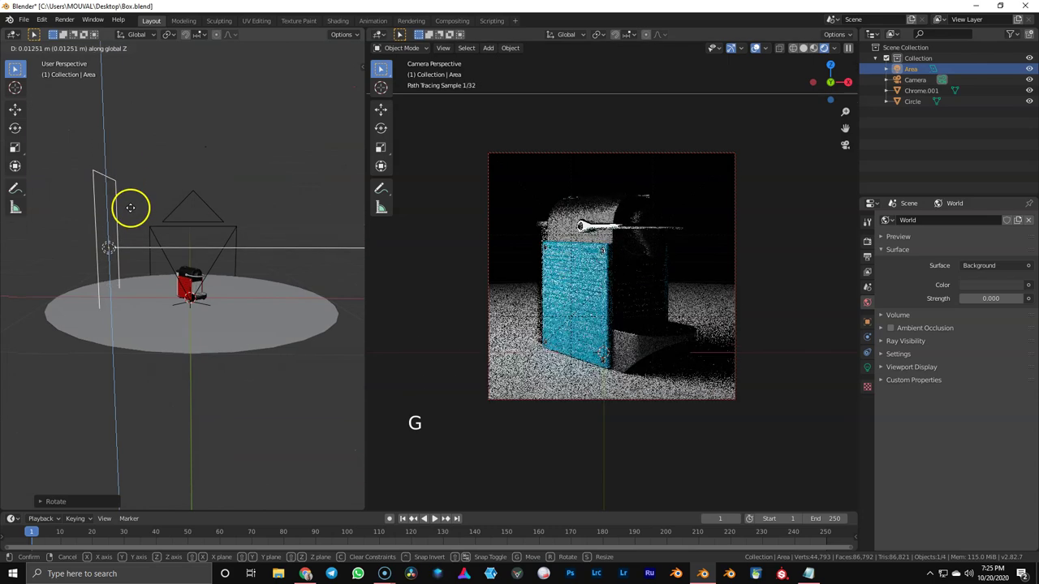
click(163, 243)
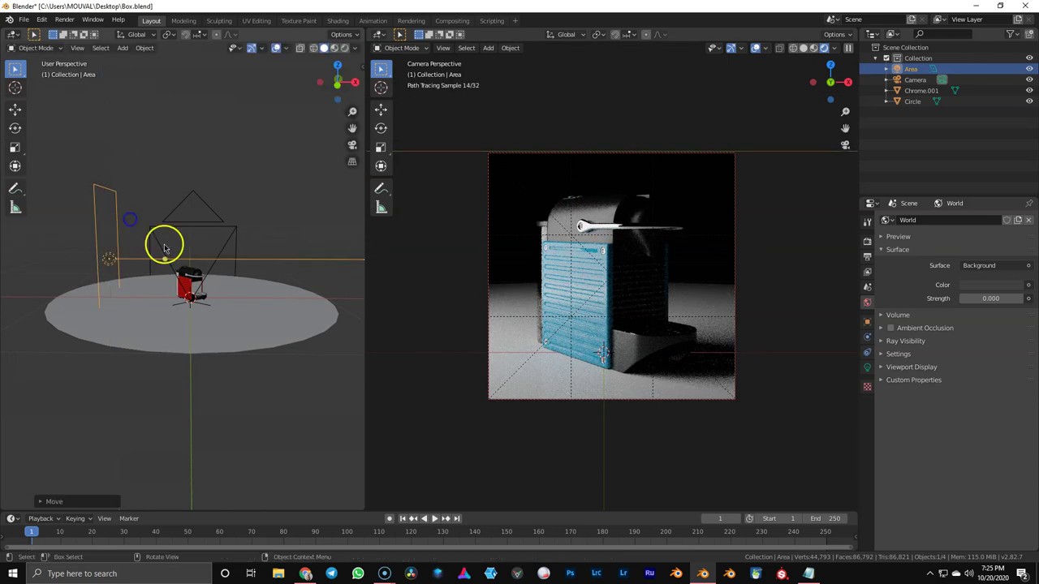
- Make a linked duplicate of the side light on the opposite side of the machine and rotate it to face the machine
middle_drag(162, 244, 156, 253)
scroll(154, 256, up, 2)
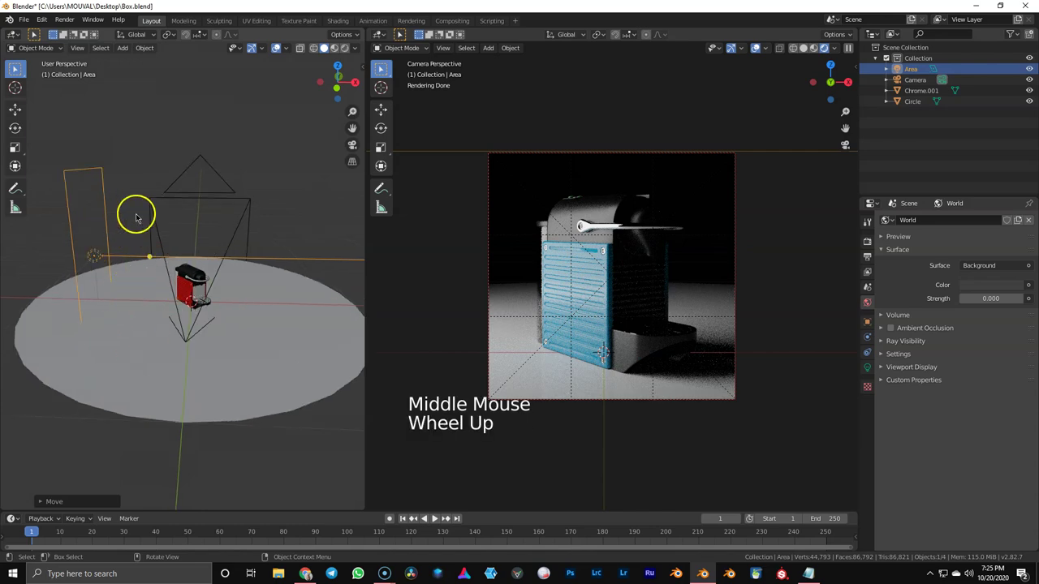
middle_drag(136, 218, 137, 225)
key(alt+d)
click(336, 240)
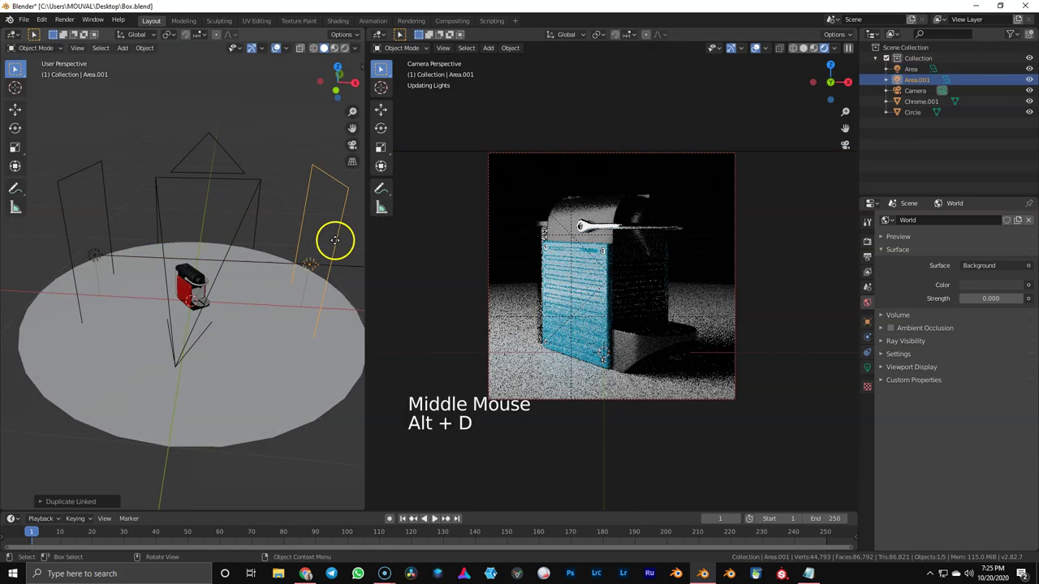
key(r)
click(253, 254)
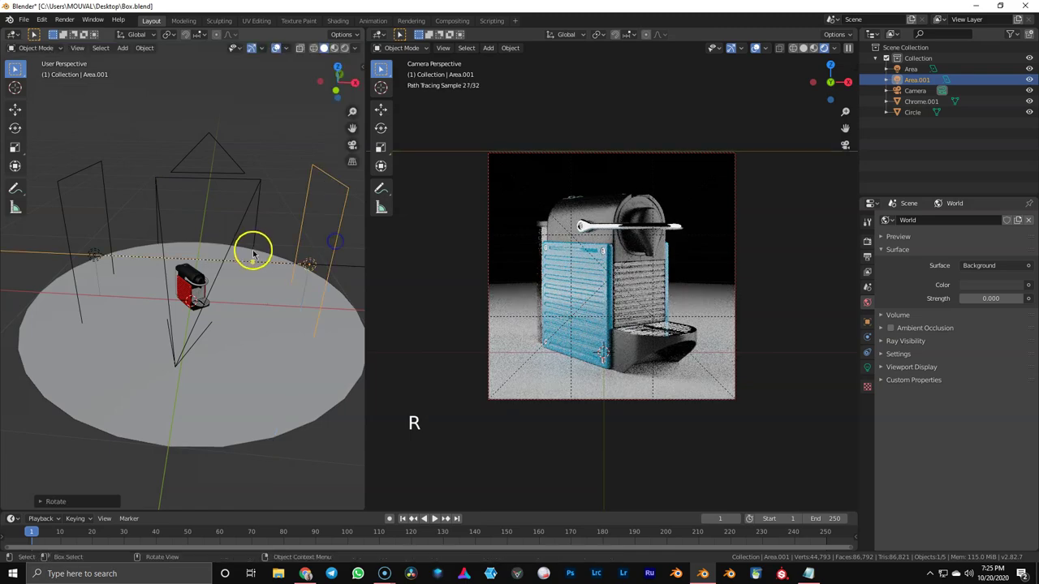
- Make another linked duplicate of the light, clear its location and rotation, and raise it above the machine along global Z
middle_drag(237, 270, 128, 225)
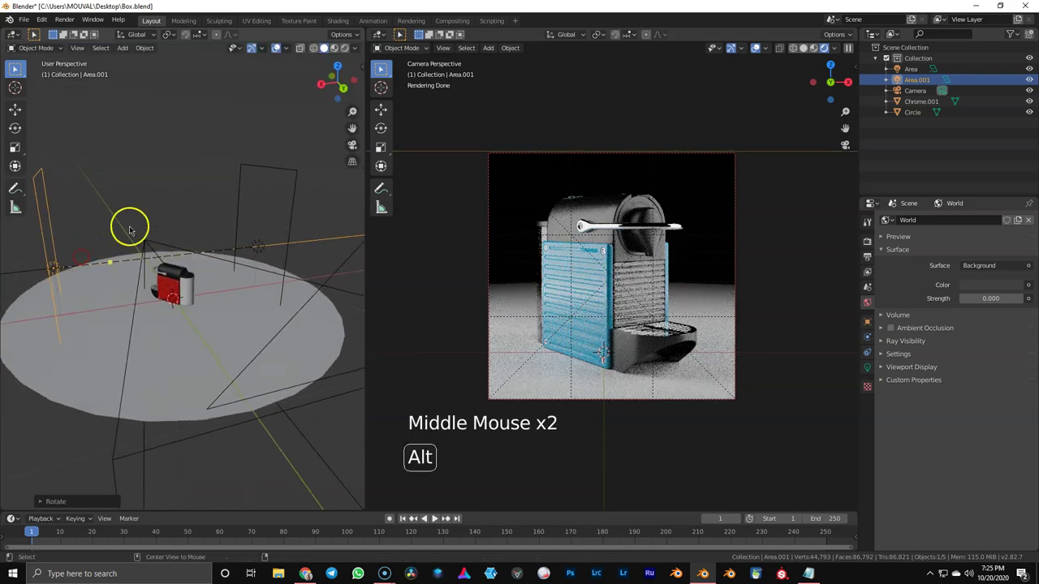
key(alt+d)
right_click(167, 239)
key(alt+g)
key(alt+r)
key(g)
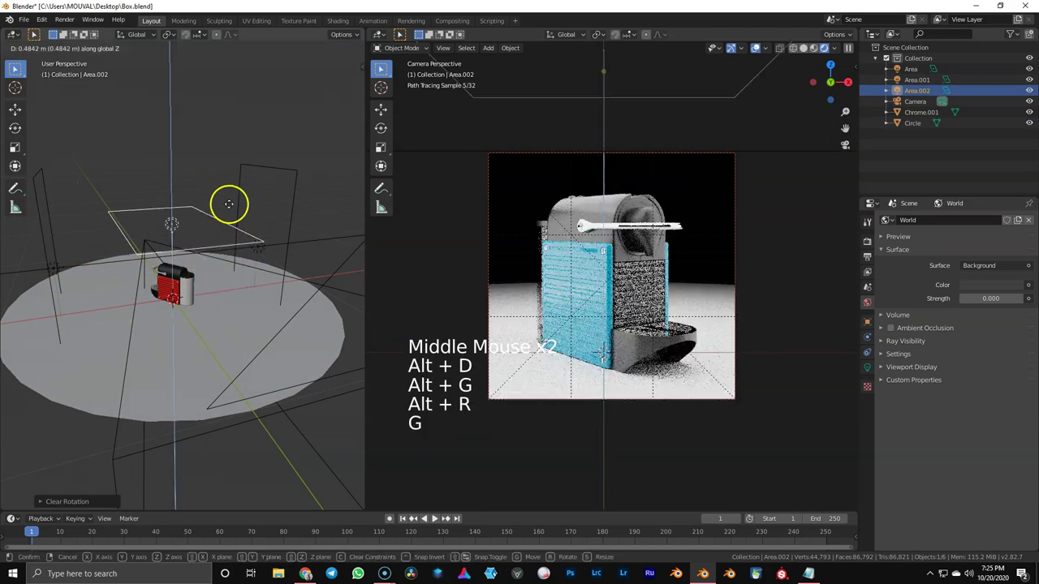
click(236, 179)
- Reset the overhead light's scale, shrink it to about 0.63, and rotate it in top view to roughly match the machine's angle
key(alt+s)
key(s)
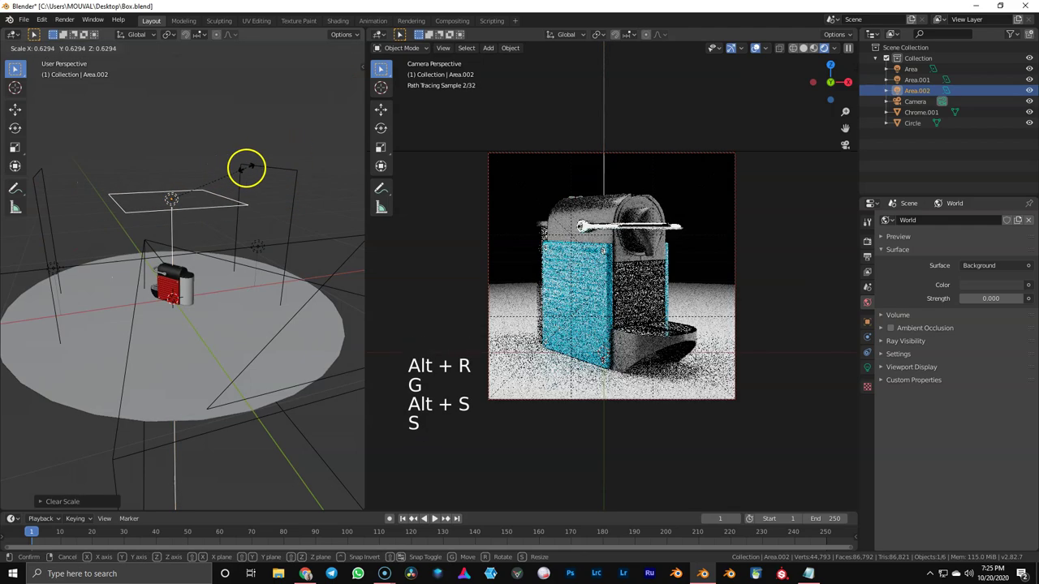
click(248, 168)
middle_drag(248, 168, 257, 251)
key(KP_7)
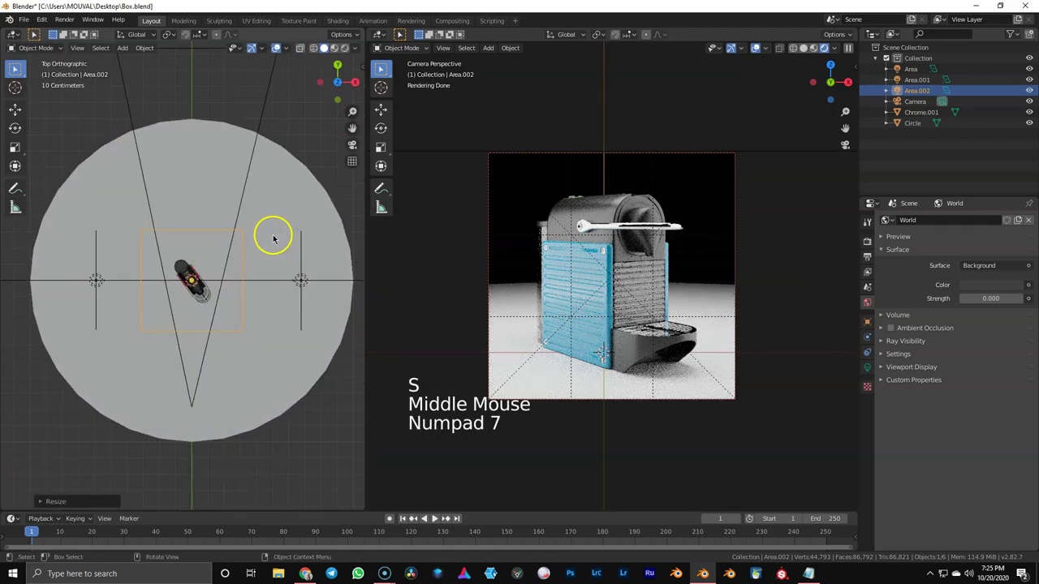
key(r)
click(233, 197)
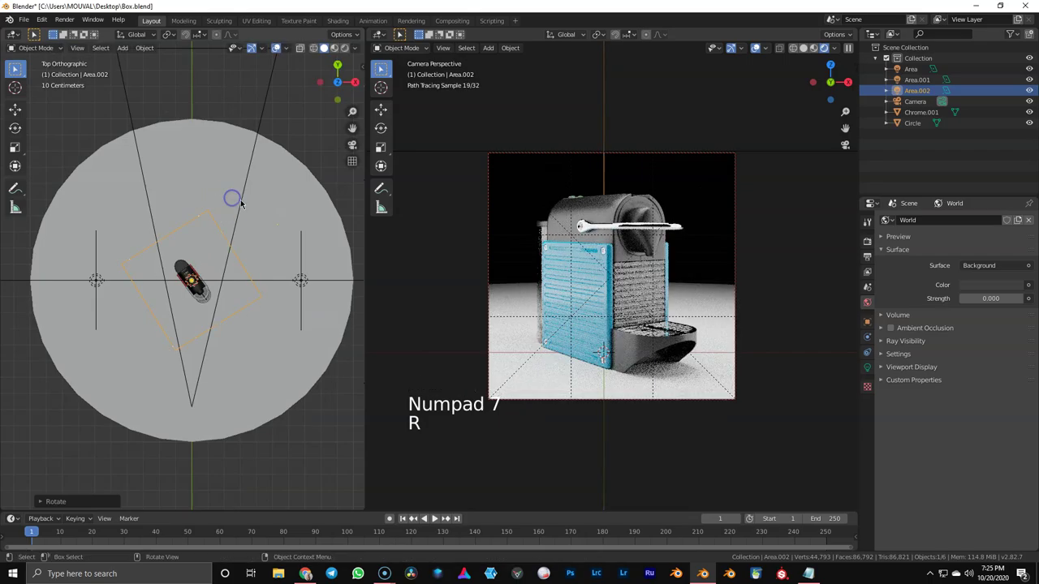
- Stretch the overhead light about 2.6 times along its local Y axis, and scale it down uniformly to X 0.365, Y 0.953
key(s)
key(y)
key(y)
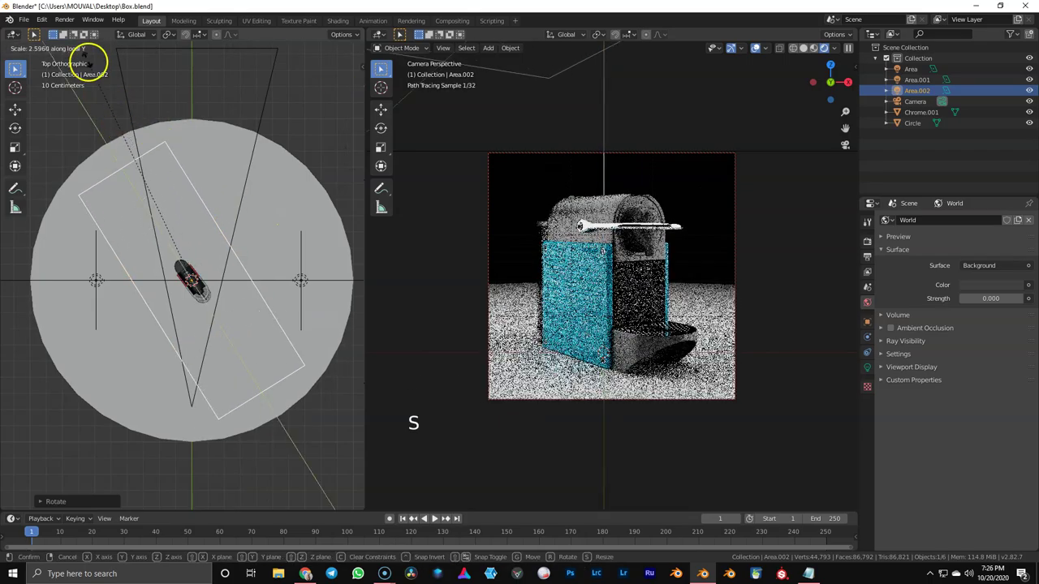
click(91, 66)
key(s)
click(238, 198)
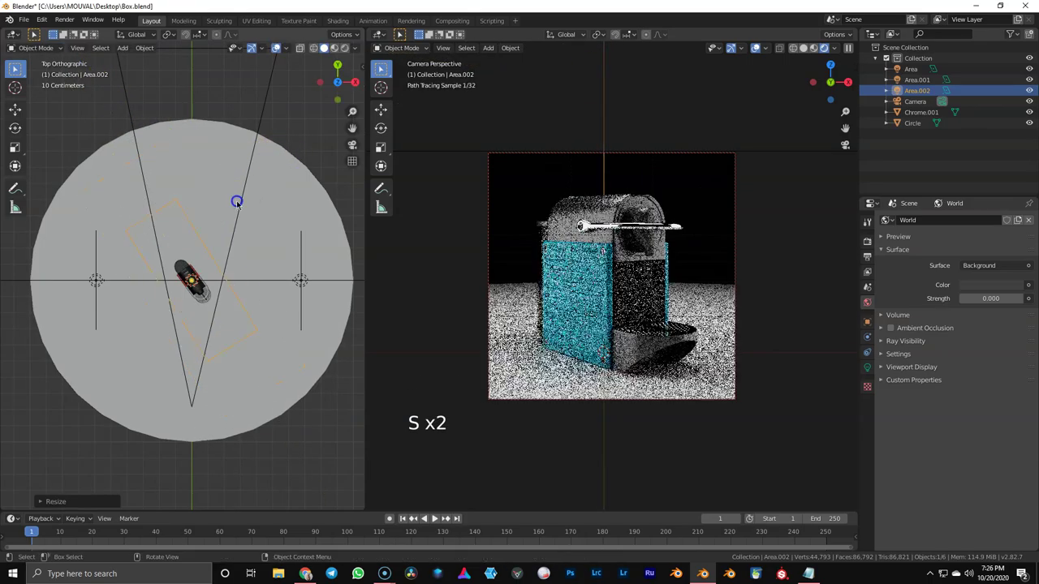
- Copy the coffee machine's Z rotation of 37.2° to the overhead area light
click(204, 290)
key(n)
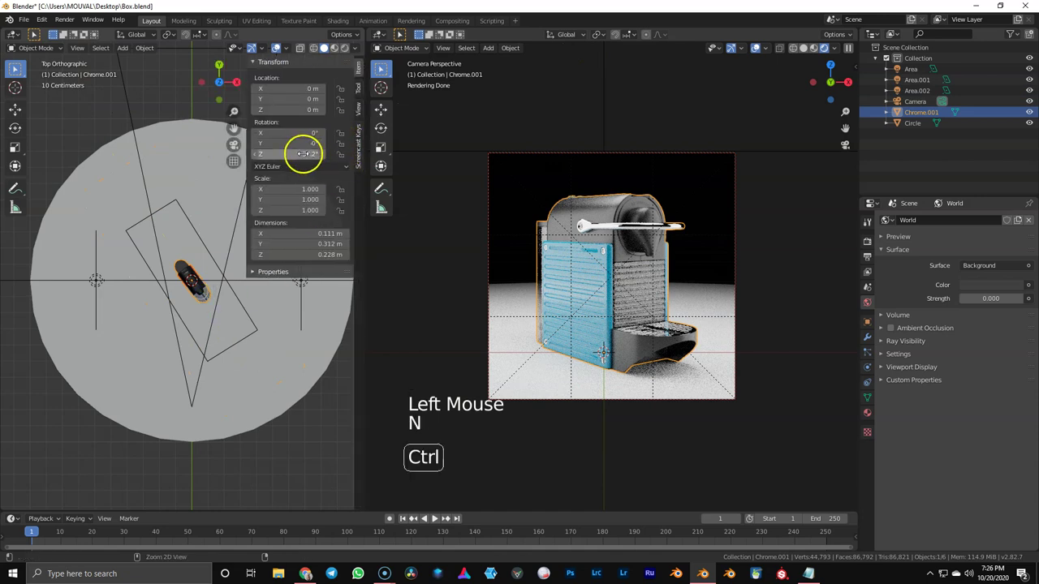
key(ctrl+c)
click(197, 233)
key(ctrl+v)
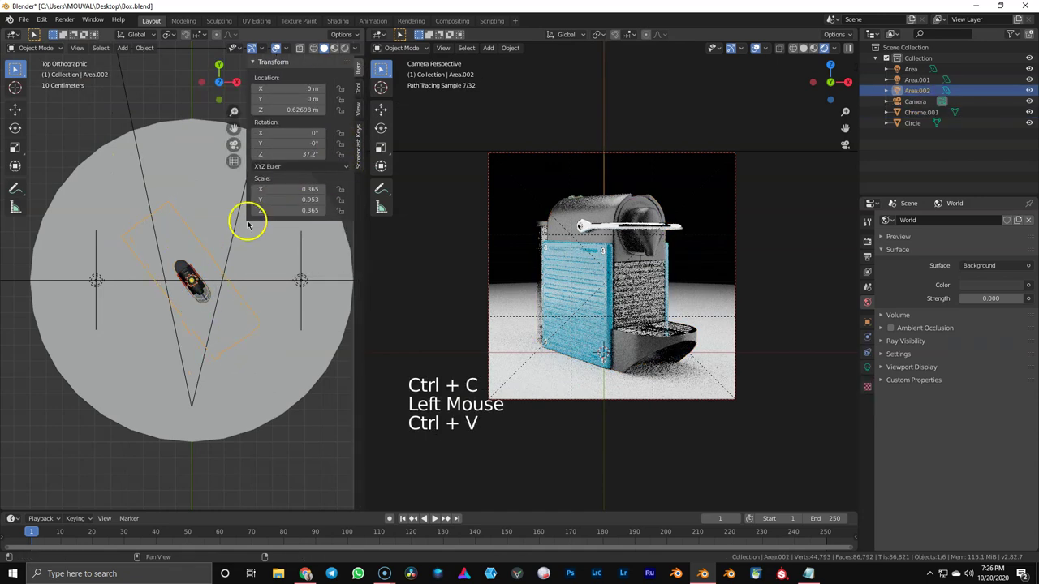
- Scale the overhead light to 0.195 along its local X axis and 1.355 along its local Y axis
key(s)
key(x)
key(x)
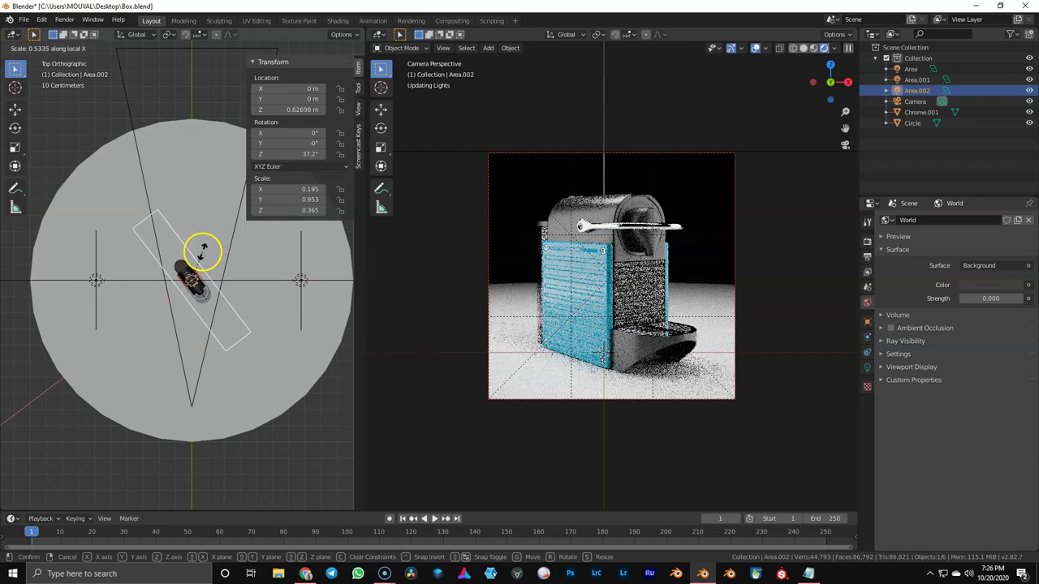
click(203, 252)
key(s)
key(y)
key(y)
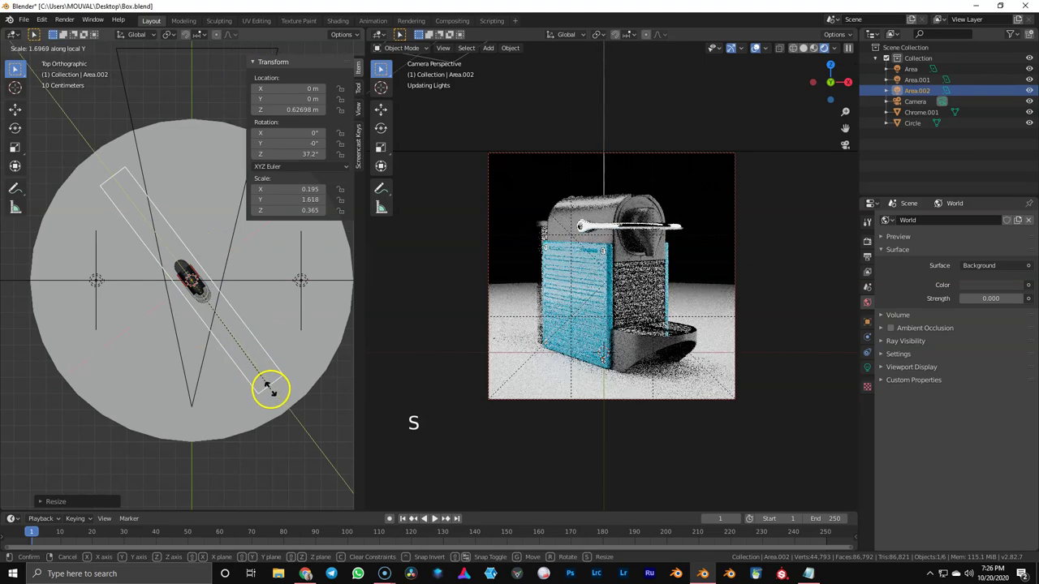
click(254, 372)
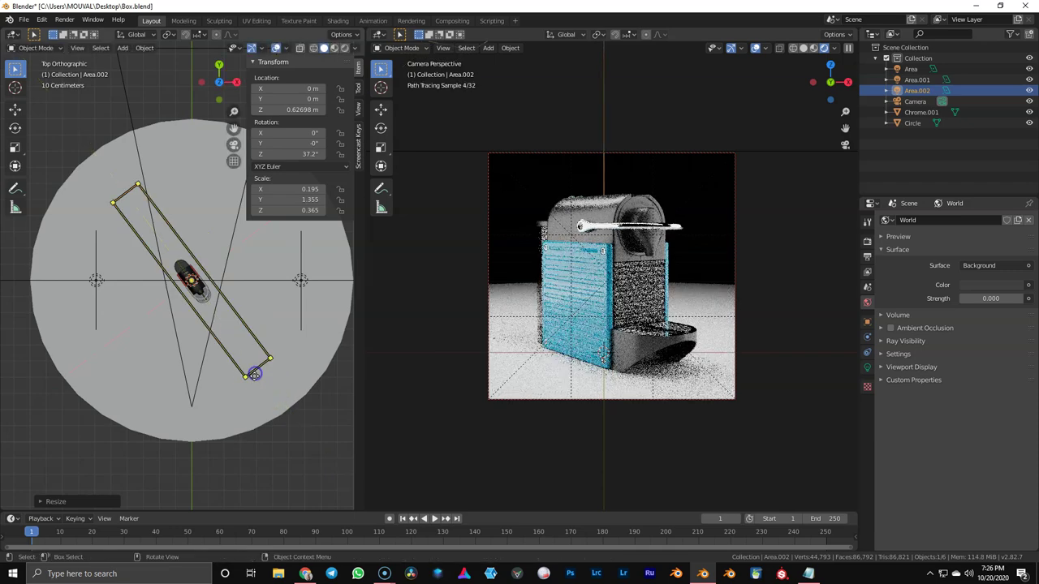
- Deselect everything and set the world background strength to 14.8
key(a)
key(a)
key(a)
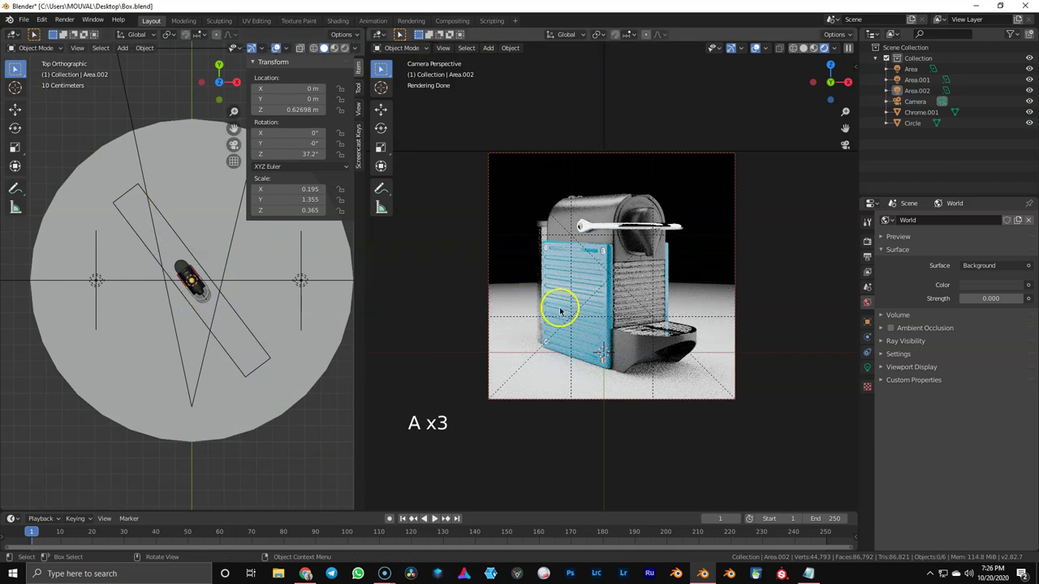
drag(984, 299, 15, 296)
- Set the color management look to High Contrast in the render settings
click(866, 242)
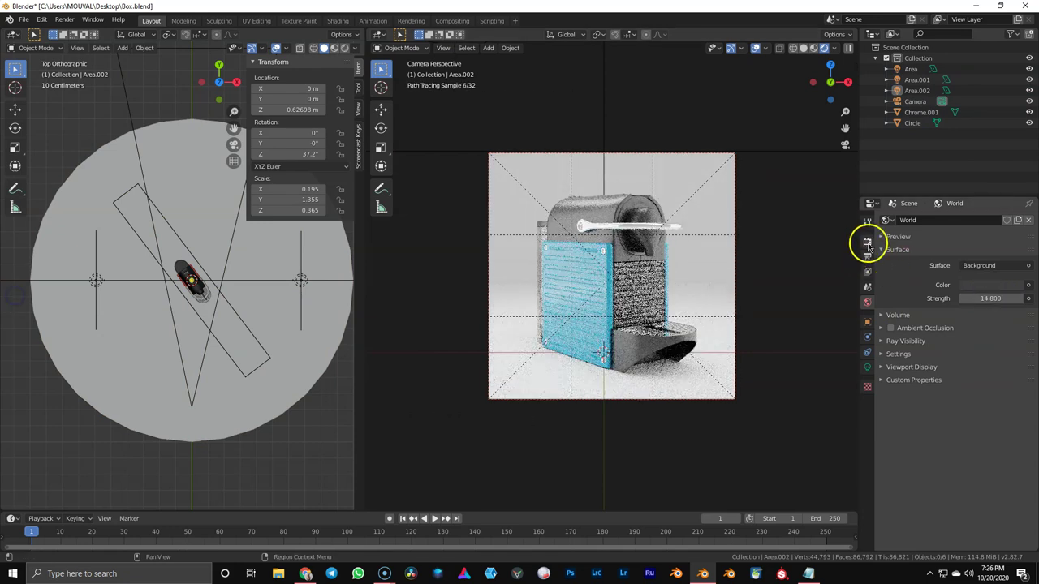
scroll(931, 452, down, 11)
click(908, 545)
scroll(917, 545, down, 7)
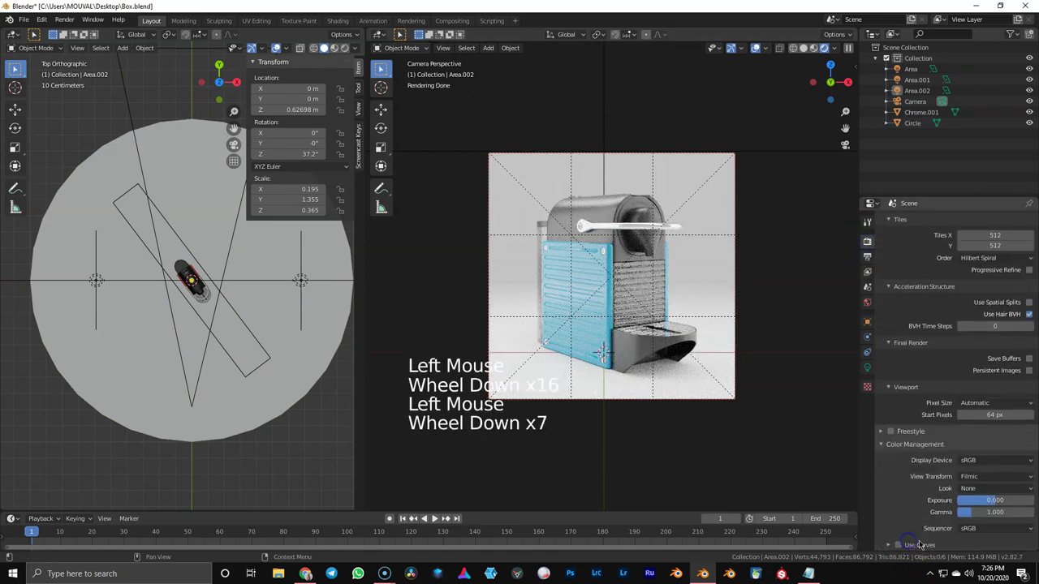
click(1004, 486)
click(986, 445)
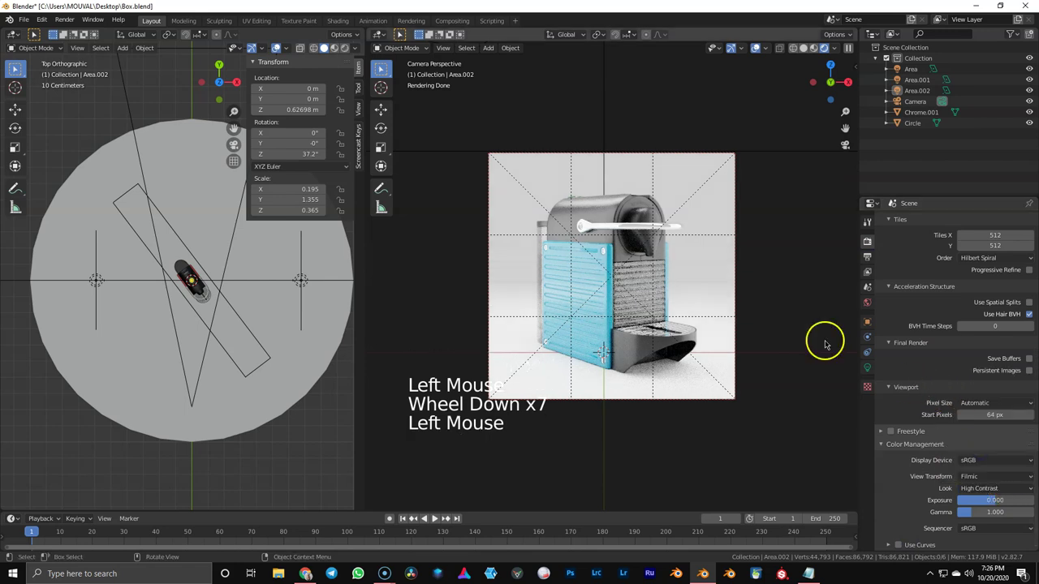
key(a)
key(a)
key(a)
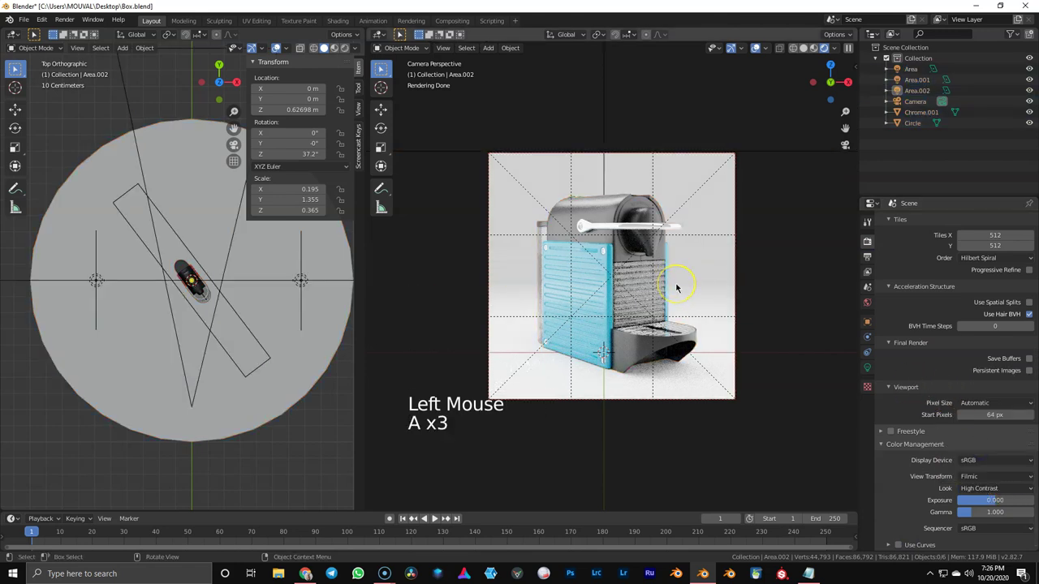
- Select the floor circle and display its material nodes in the Shader Editor in place of the top view
click(577, 387)
click(11, 48)
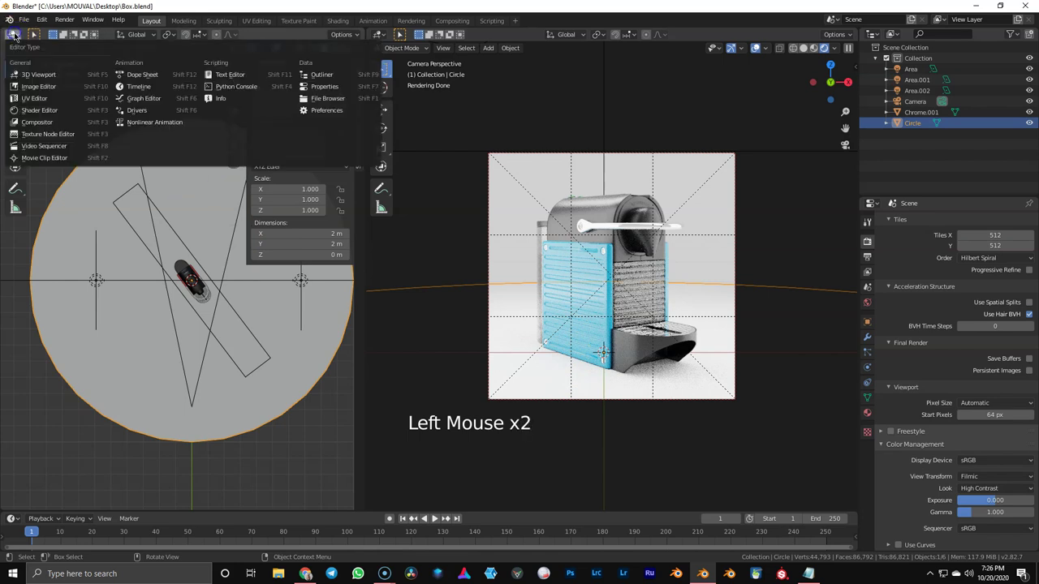
click(42, 104)
scroll(132, 192, up, 2)
shift+middle_drag(132, 192, 237, 224)
scroll(151, 216, up, 5)
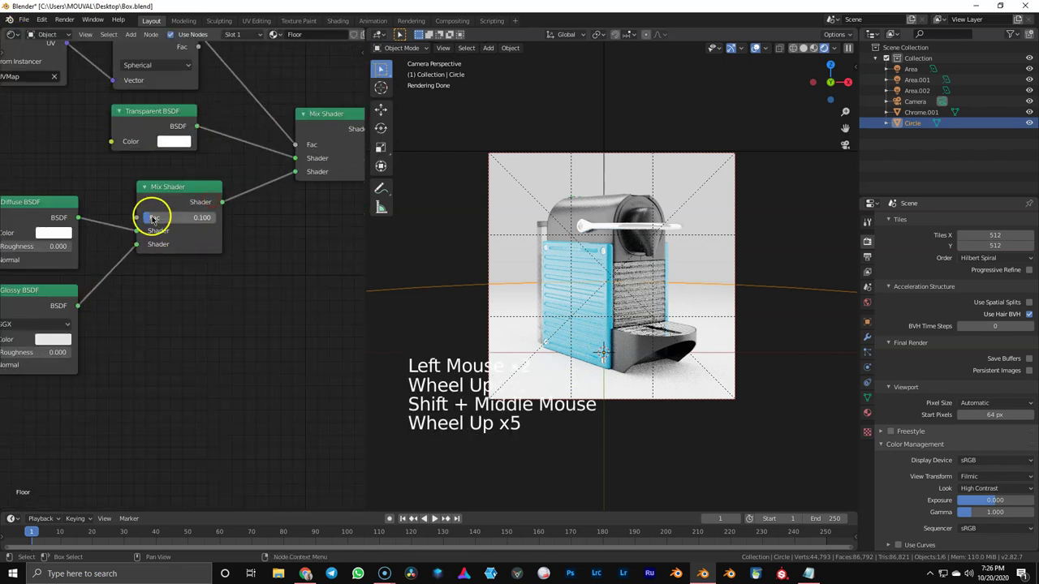
- Set the factor of the Mix Shader joining the floor's Diffuse and Glossy BSDFs to 0.875 and deselect everything
click(201, 216)
scroll(441, 278, up, 3)
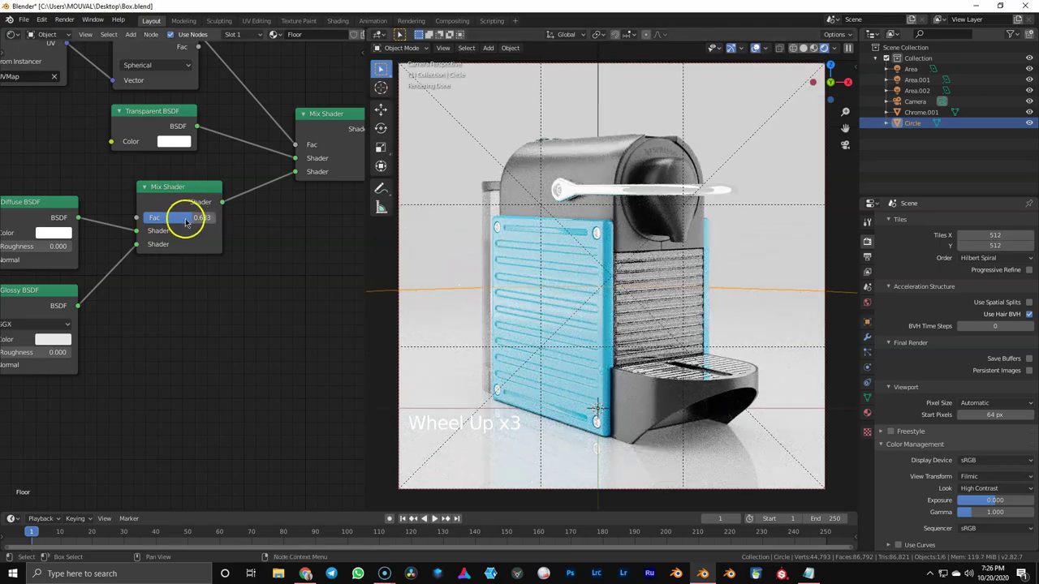
drag(185, 223, 209, 219)
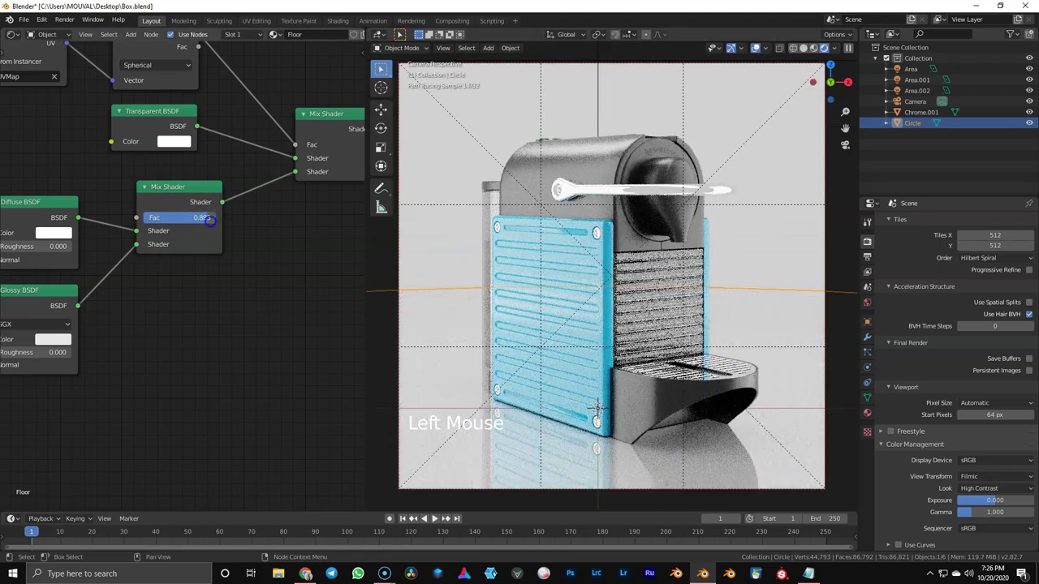
key(a)
key(a)
key(a)
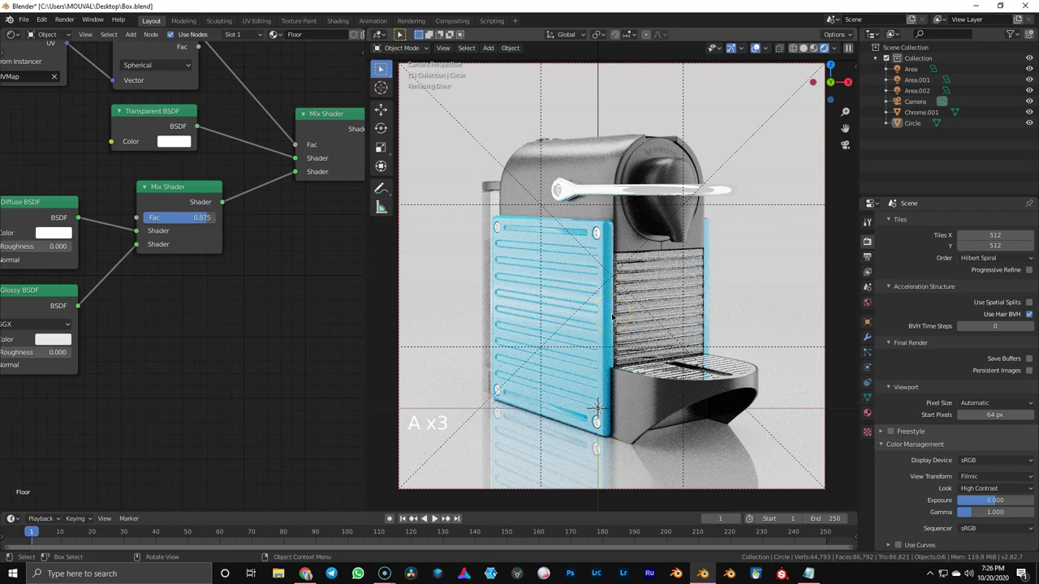
- Save the Blender file
scroll(612, 316, down, 2)
shift+middle_drag(613, 316, 580, 255)
shift+scroll(619, 295, down, 1)
key(ctrl+s)
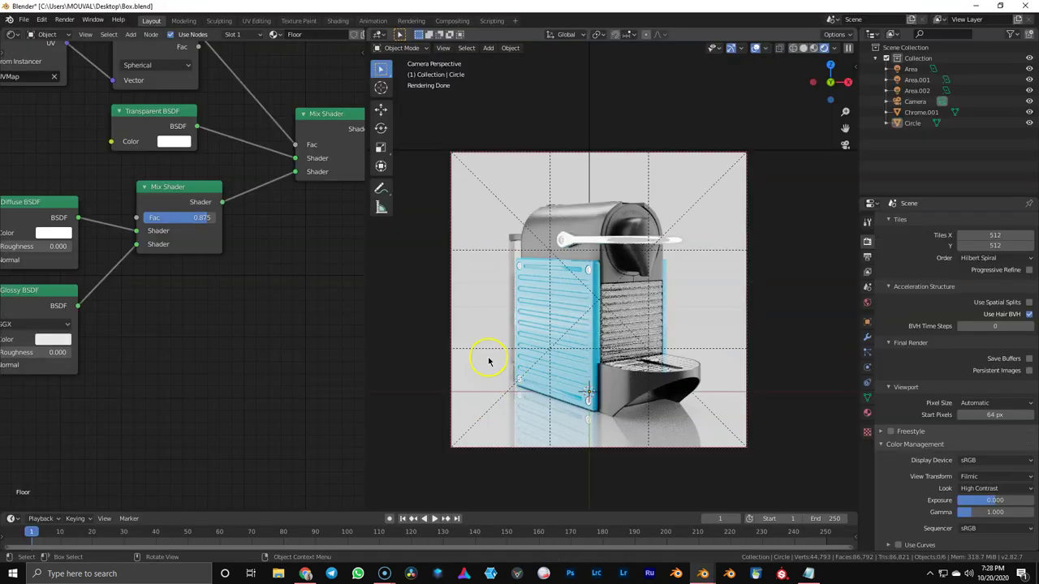
- Show the render visibility toggles in the Outliner and disable the floor circle in both the viewport and renders
click(473, 314)
click(1012, 35)
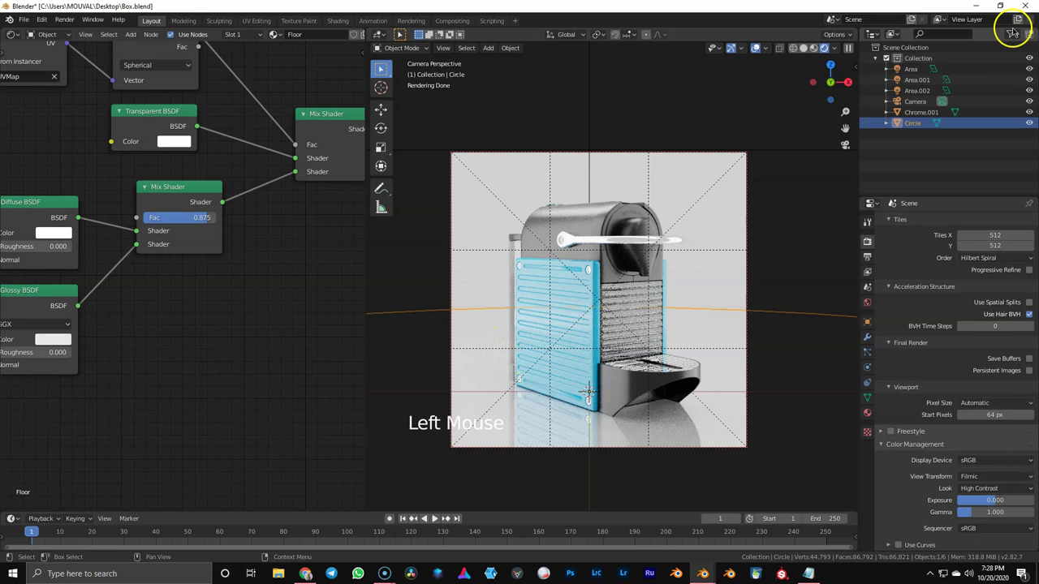
click(969, 69)
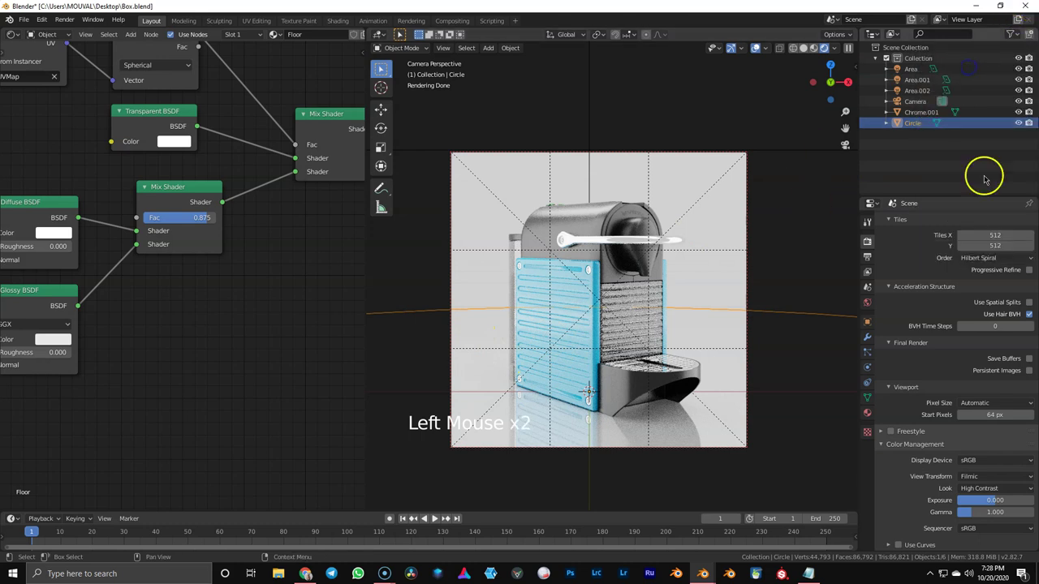
click(1028, 123)
double_click(997, 236)
- Render the image with 2 render samples and a transparent film background
scroll(922, 364, up, 19)
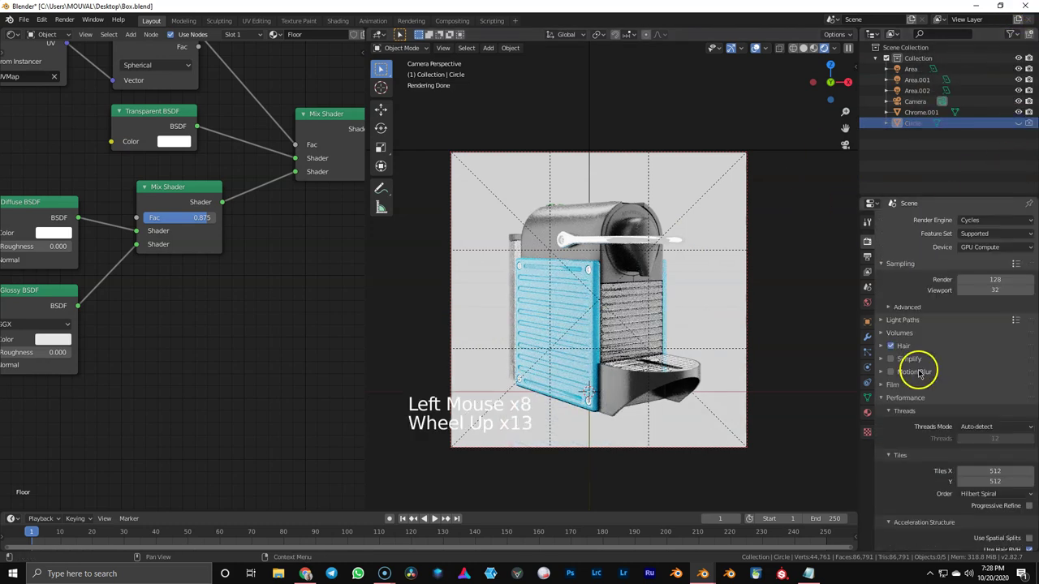
double_click(970, 280)
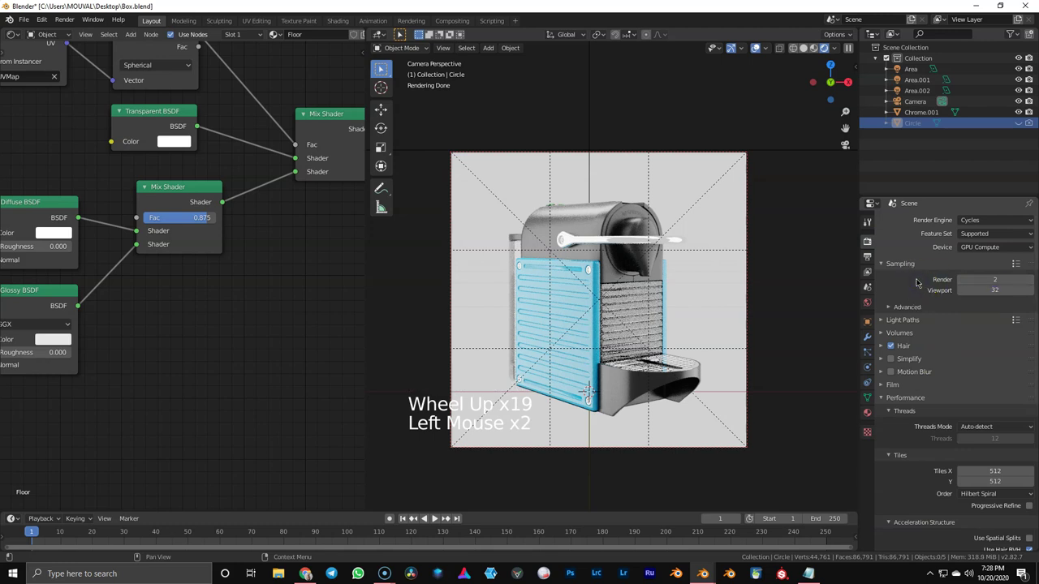
click(891, 386)
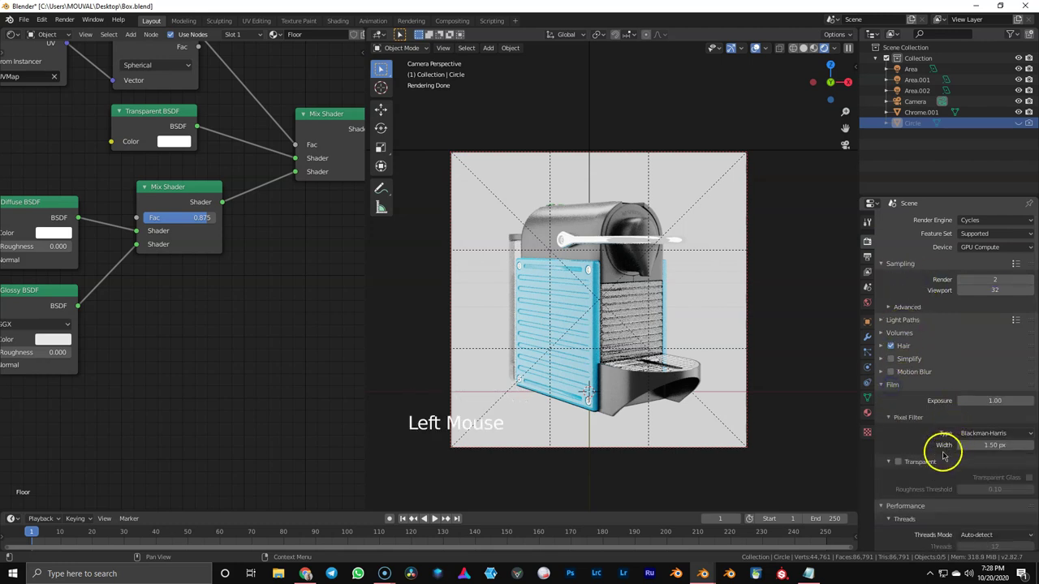
click(897, 462)
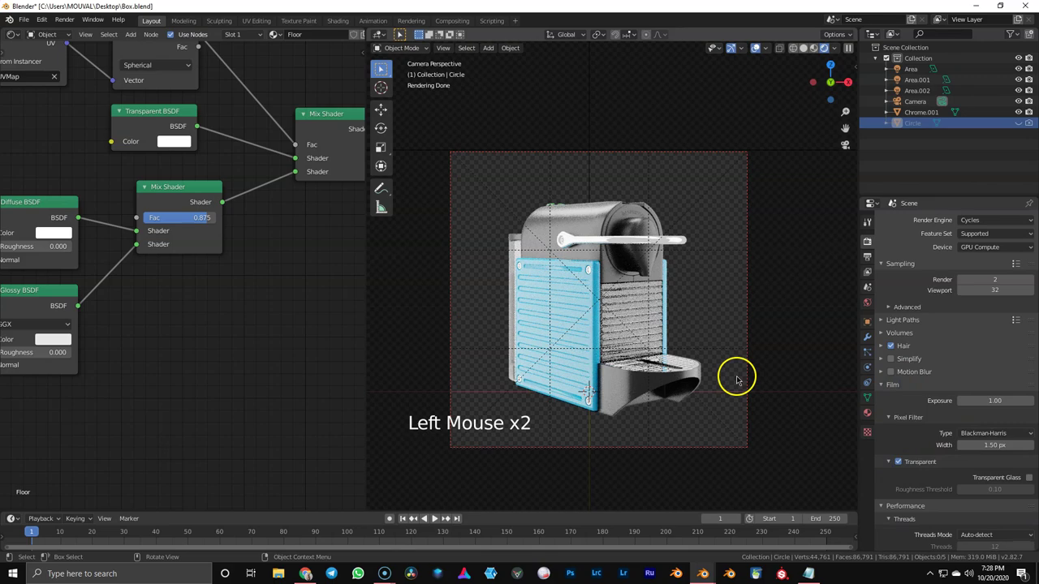
key(F12)
- Switch to Photoshop and place untitled_MASK.png above the Ebene 1 layer of untitled.png at its original size
click(570, 574)
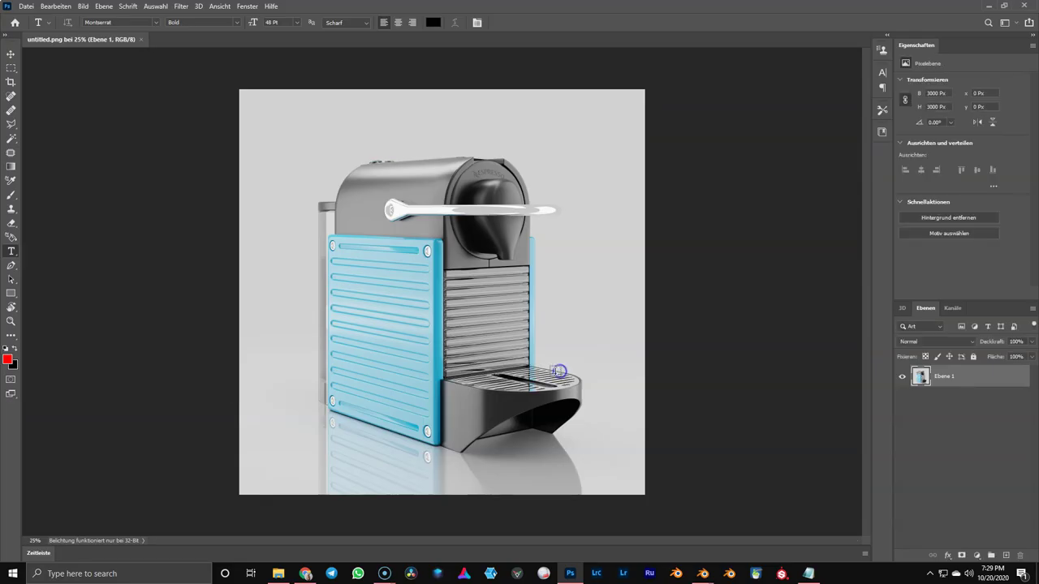
drag(558, 371, 559, 372)
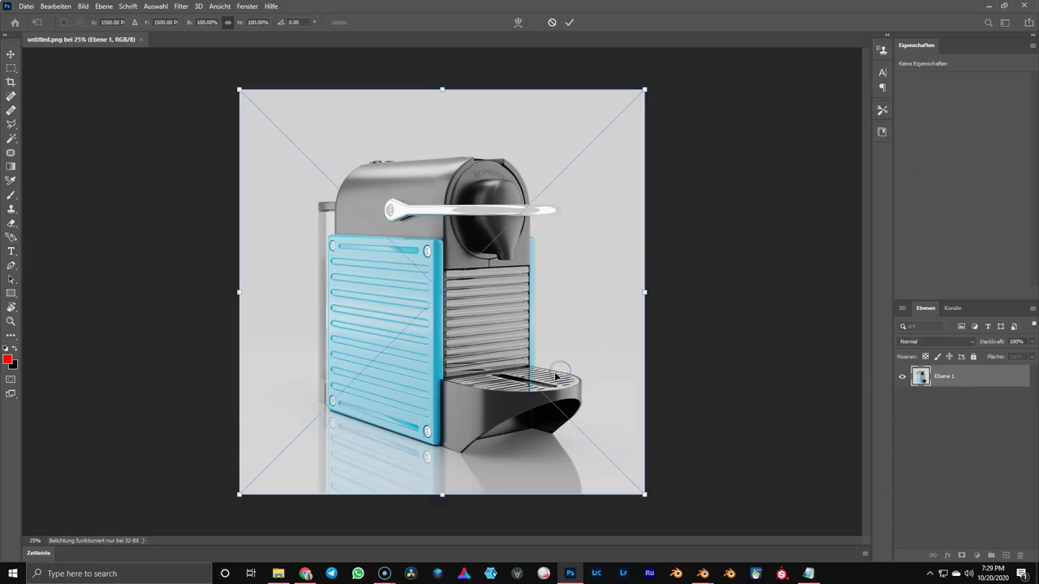
key(Return)
key(t)
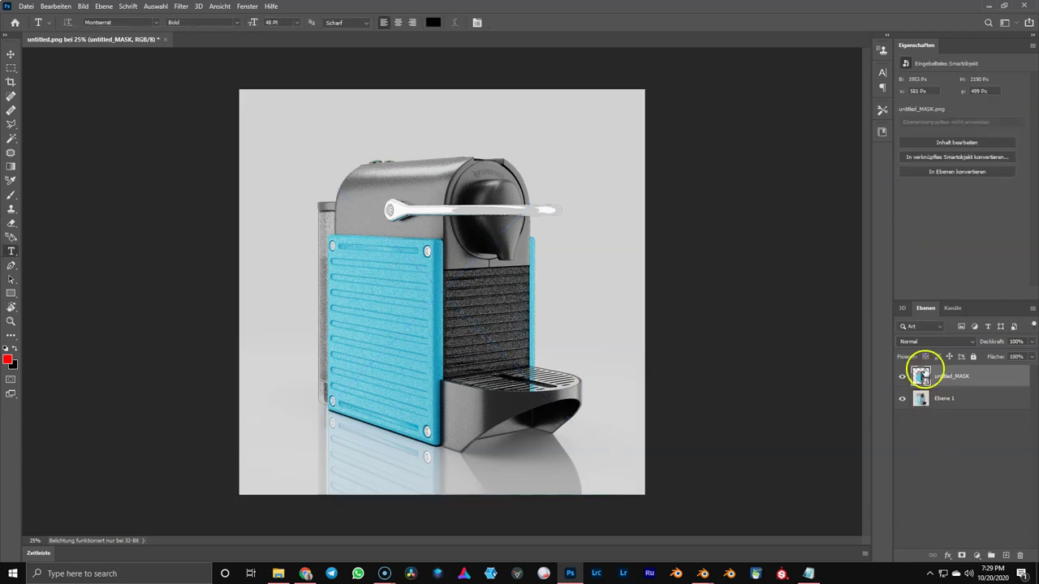
- Mask the Ebene 1 layer with the coffee machine's outline from untitled_MASK and duplicate the masked layer
click(965, 399)
click(960, 555)
drag(982, 399, 1006, 556)
- Delete the layer mask from the original Ebene 1 and remove the untitled_MASK layer
right_click(946, 421)
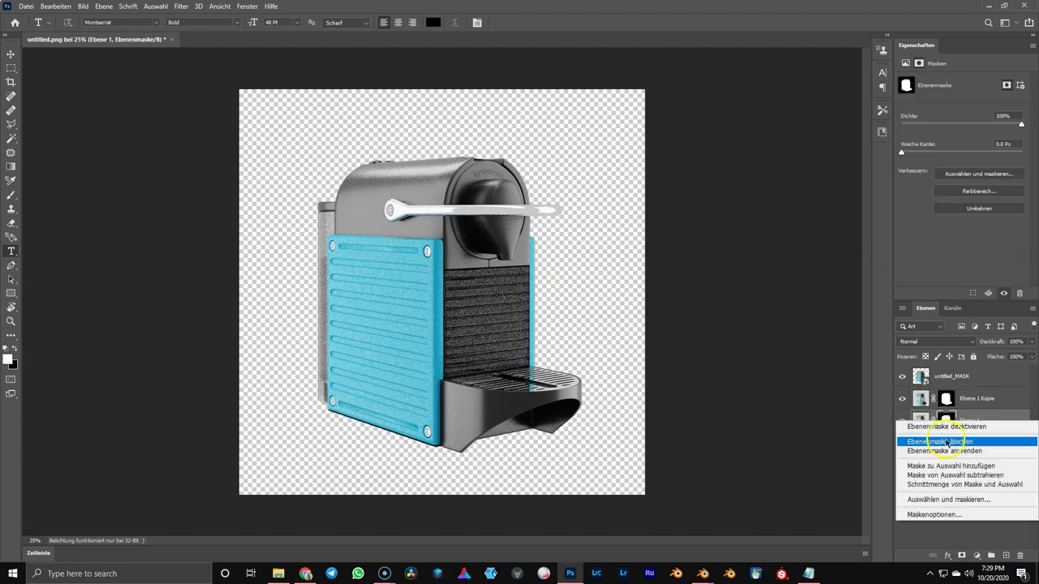
click(942, 441)
click(974, 376)
click(1022, 556)
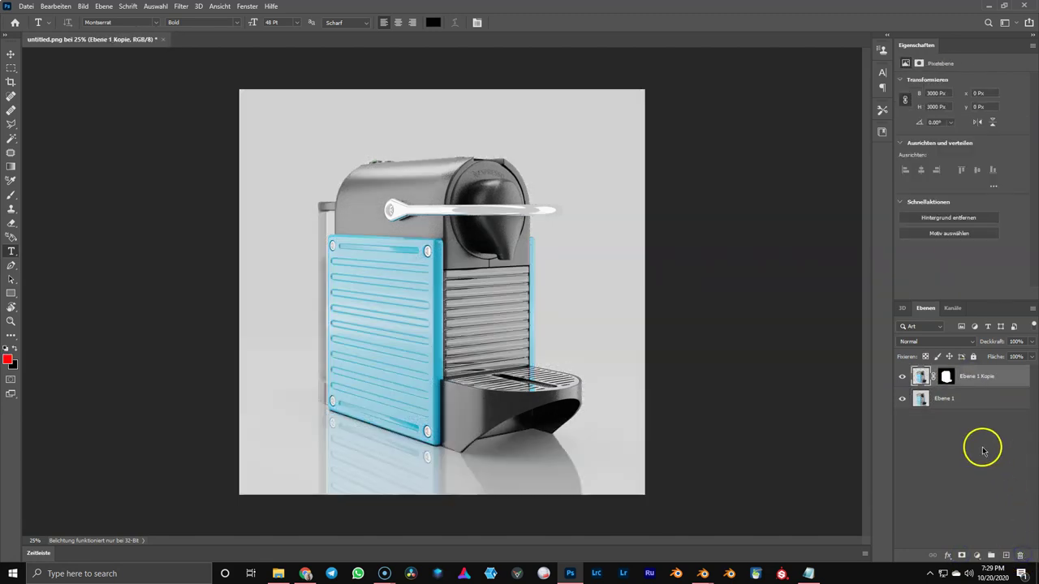
- Add a white (ffffff) solid color fill layer between Ebene 1 and the masked Ebene 1 Kopie
click(933, 398)
click(976, 556)
click(968, 366)
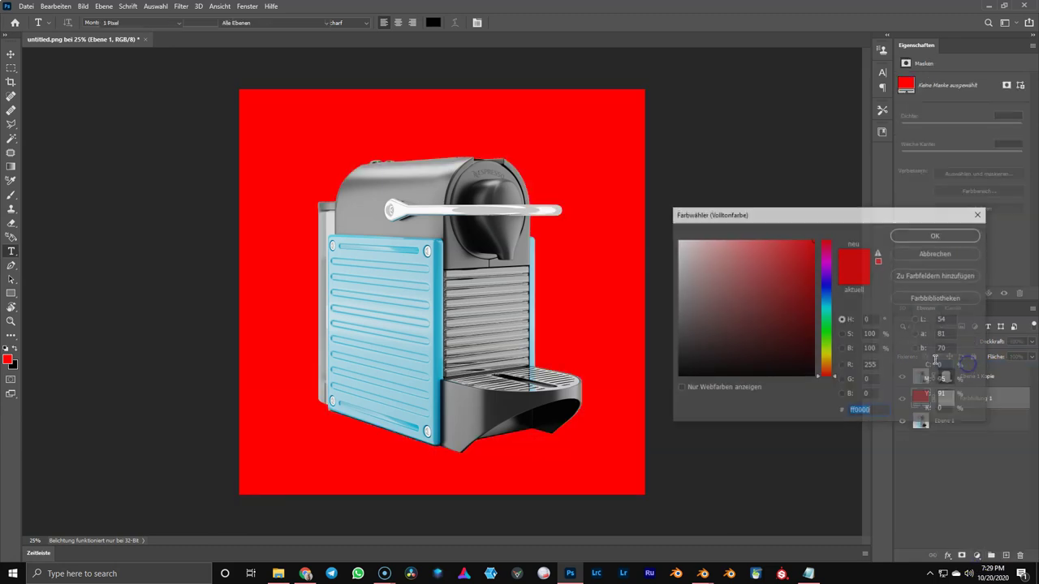
drag(722, 278, 485, 168)
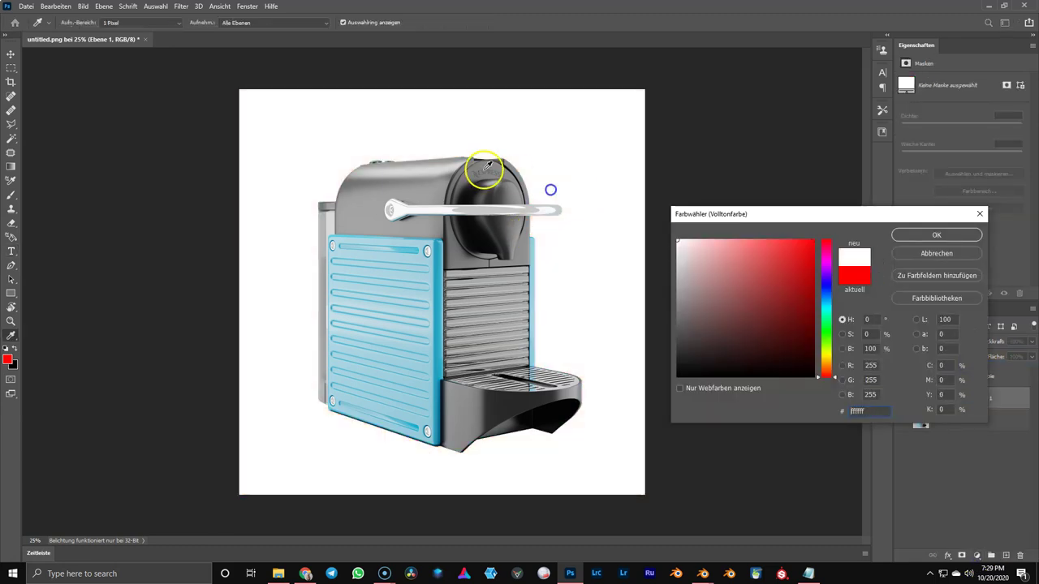
click(933, 237)
- Paint white on the Ebene 1 Kopie mask with a large soft brush to reveal the reflection and shadow around the machine
click(946, 376)
key(b)
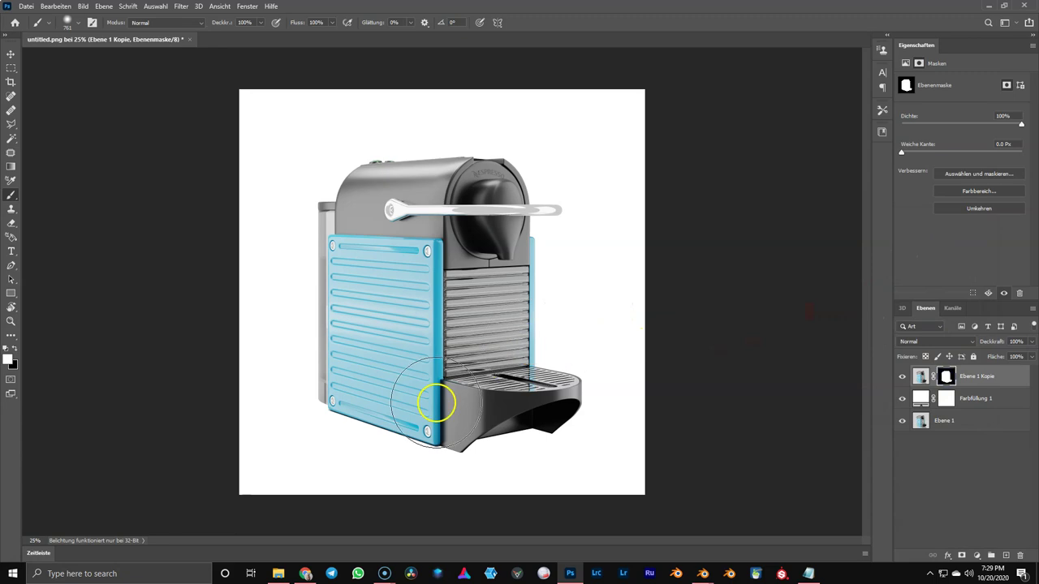
mouse_move(433, 399)
mouse_down()
mouse_move(413, 408)
mouse_move(357, 404)
mouse_up()
alt+right_drag(410, 401, 456, 258)
alt+right_drag(452, 166, 452, 165)
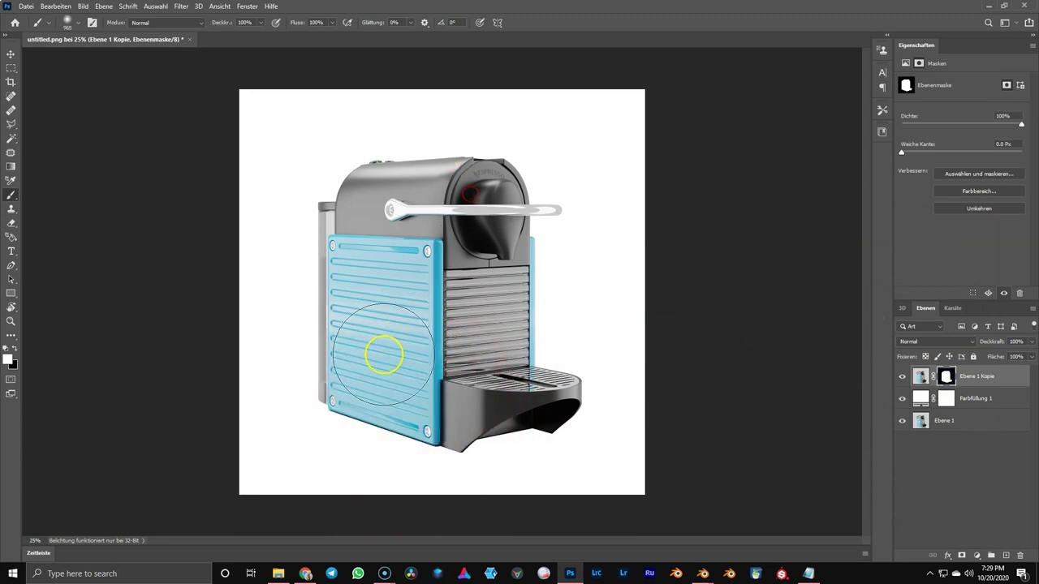
alt+right_drag(374, 375, 451, 301)
mouse_move(408, 378)
mouse_down()
mouse_move(392, 399)
mouse_move(388, 381)
mouse_move(487, 394)
mouse_move(441, 374)
mouse_up()
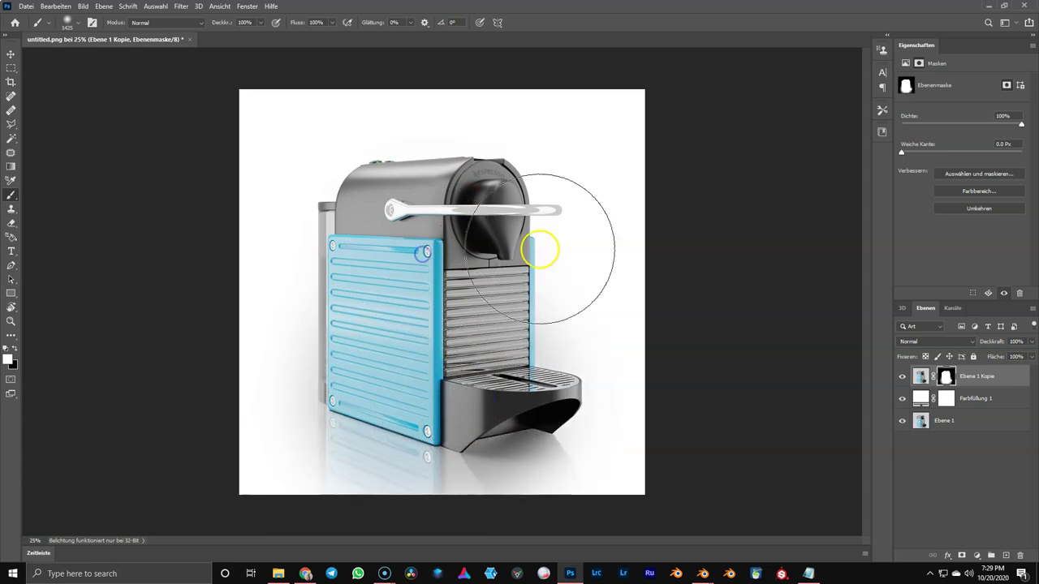
- Merge all three layers into one and open the result in the Camera Raw filter
shift+click(977, 422)
key(ctrl+e)
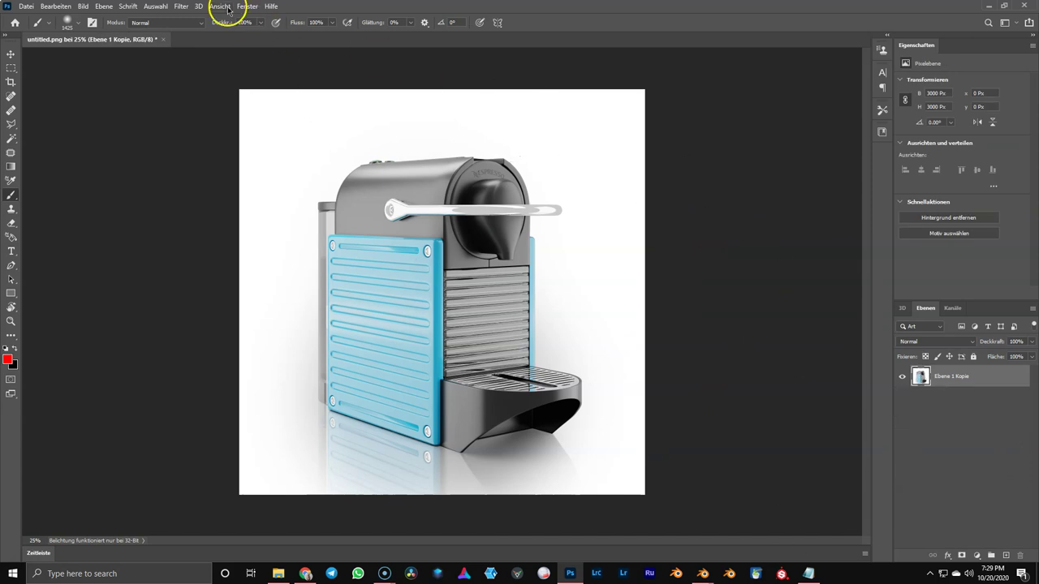
click(181, 5)
click(195, 86)
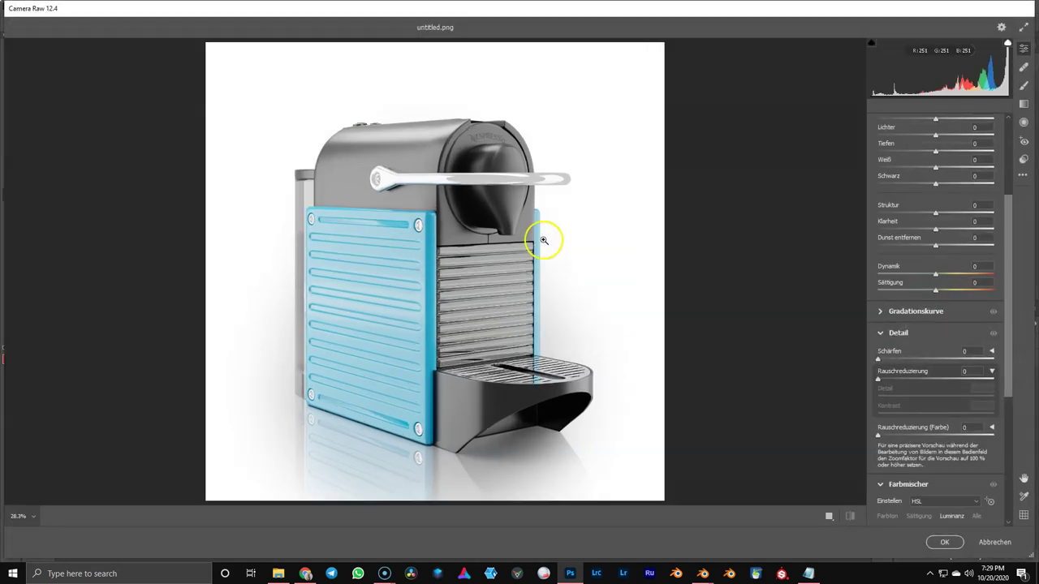
- Set Kontrast to +61, Struktur to +34, Klarheit to +16 and Tiefen to -22, then apply the Camera Raw filter
scroll(935, 280, up, 3)
drag(937, 271, 981, 272)
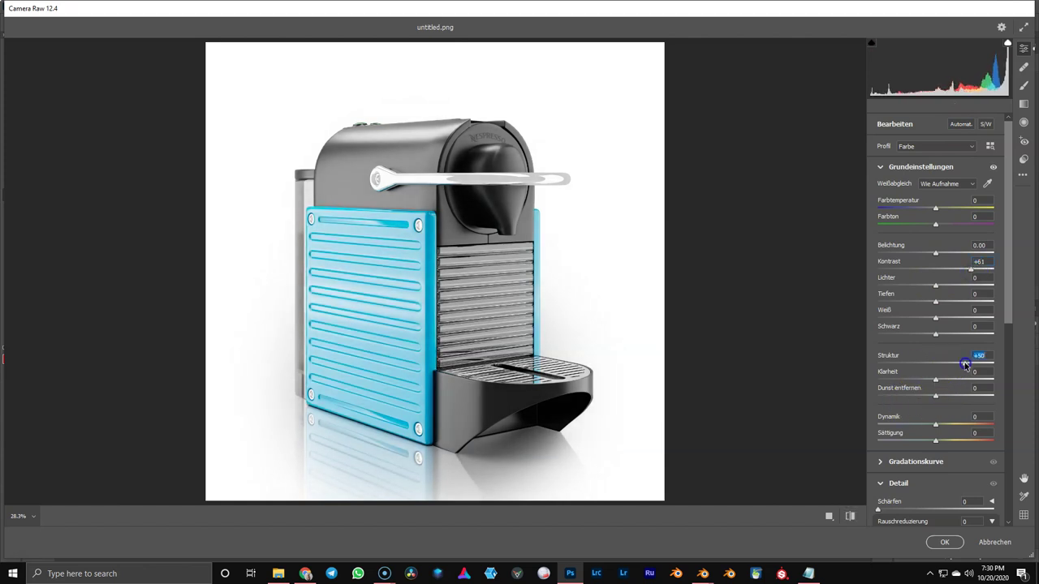
drag(936, 380, 951, 381)
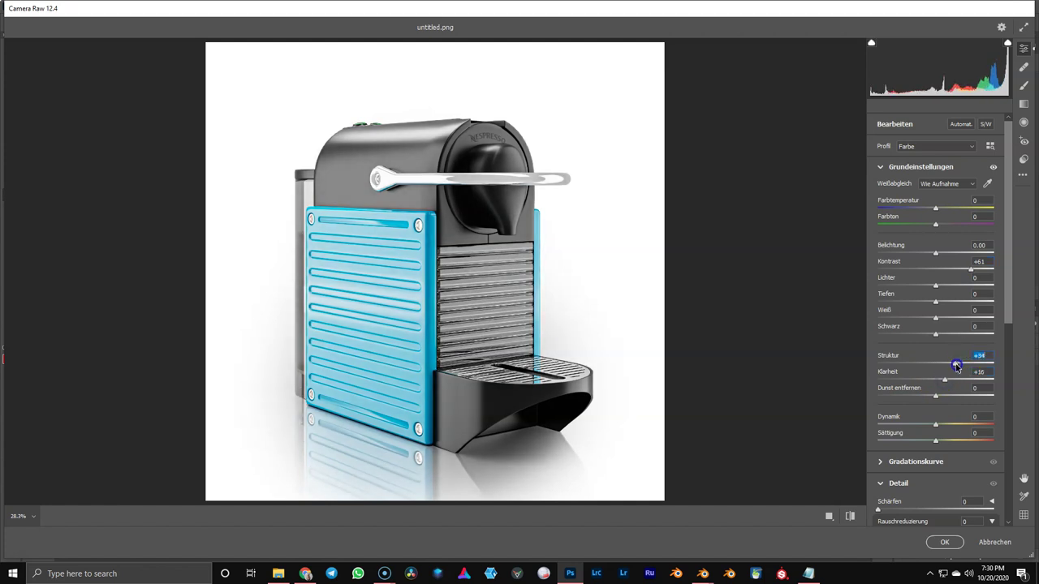
click(850, 516)
click(850, 516)
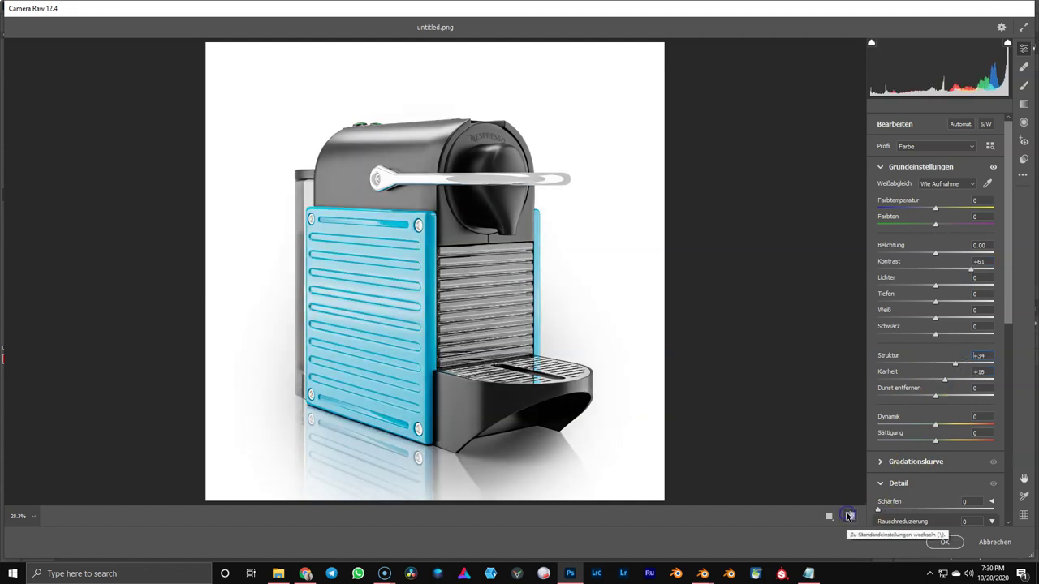
click(961, 578)
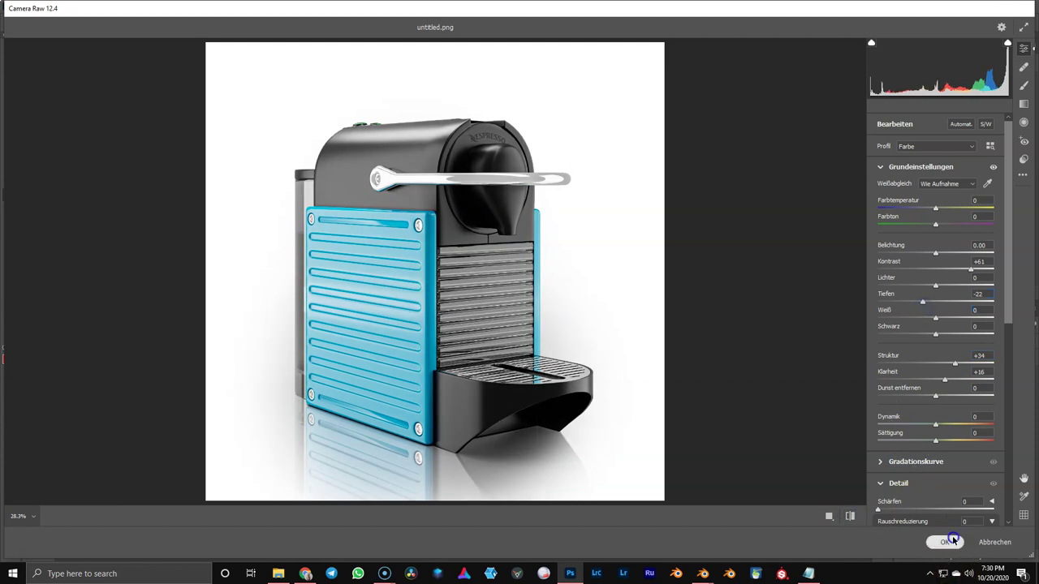
click(949, 541)
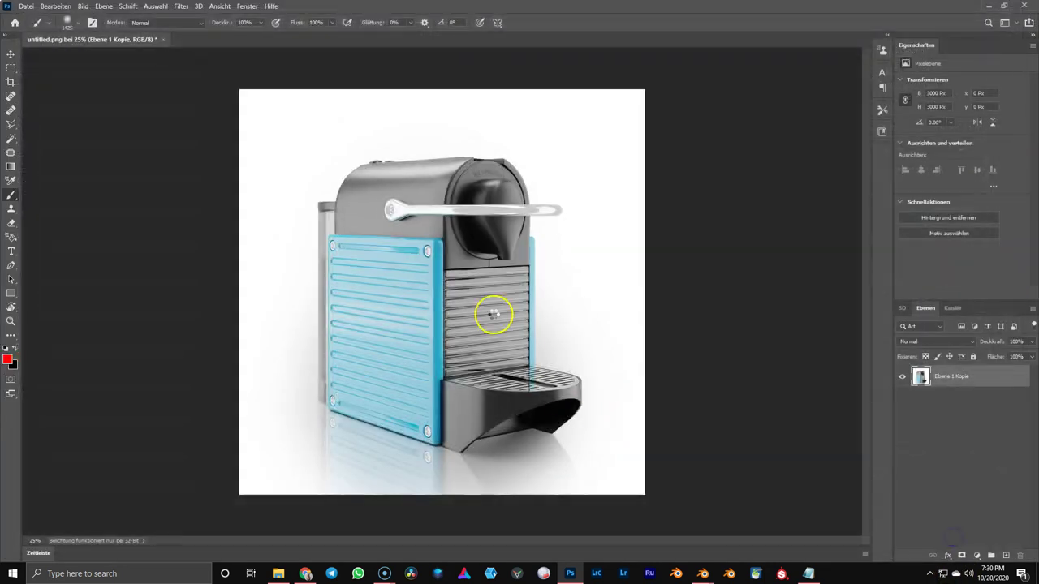
drag(547, 283, 479, 297)
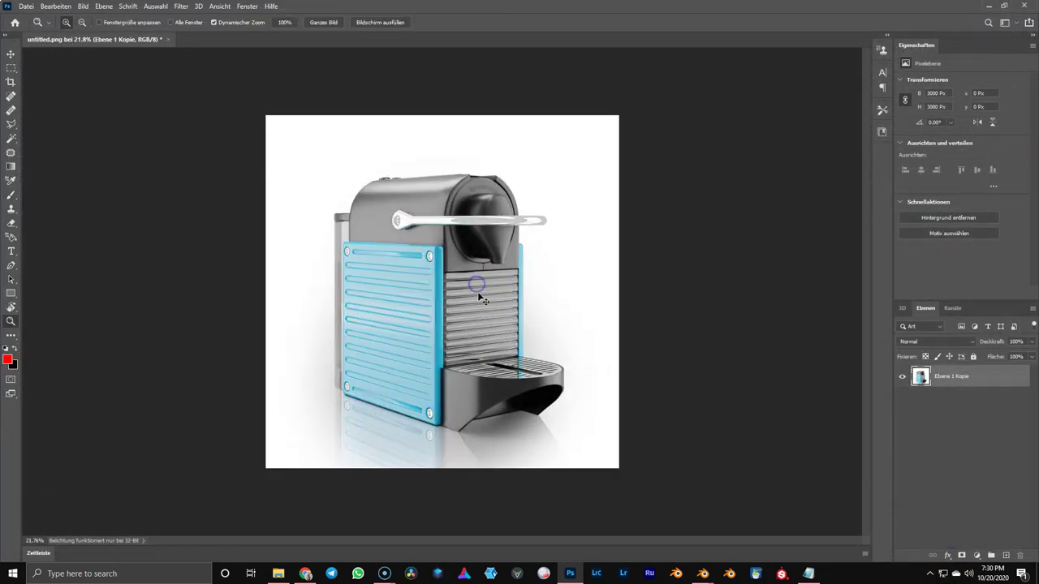